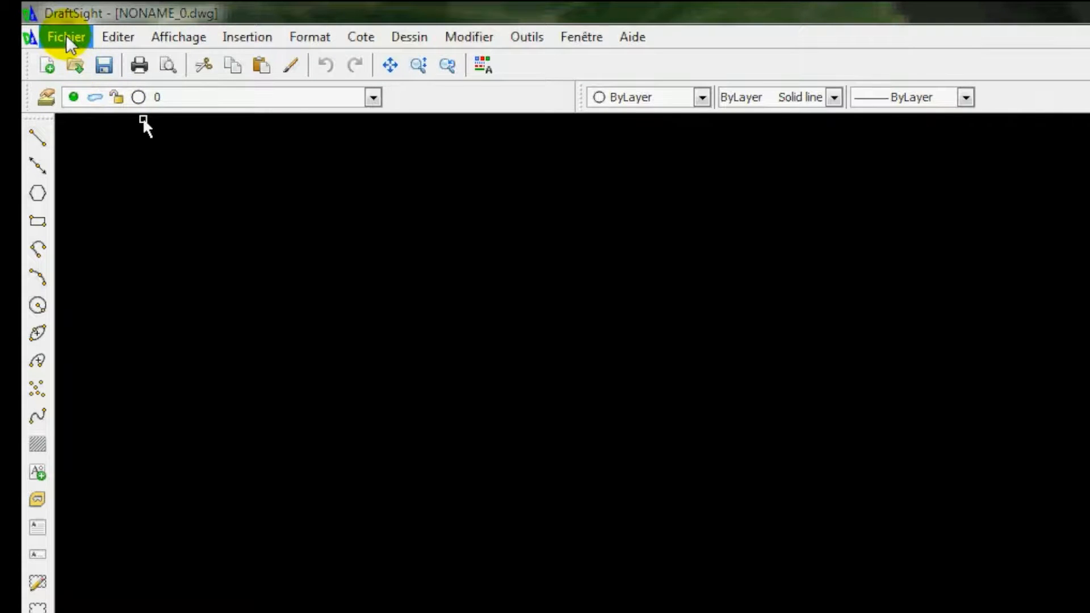
Create a new drawing from the standardiso.dwt template.
left_click(65, 37)
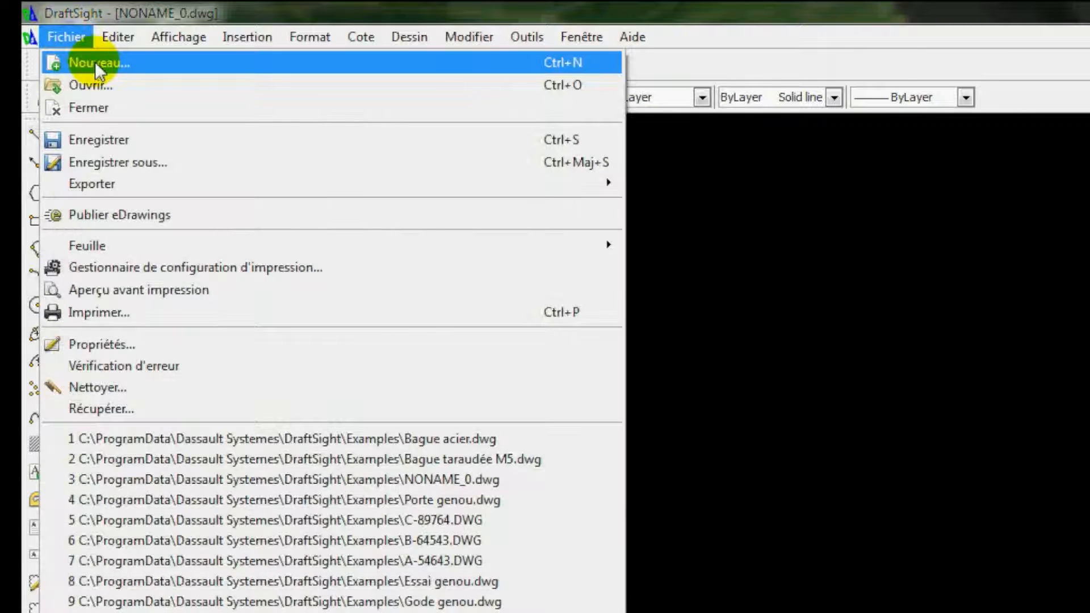
left_click(94, 62)
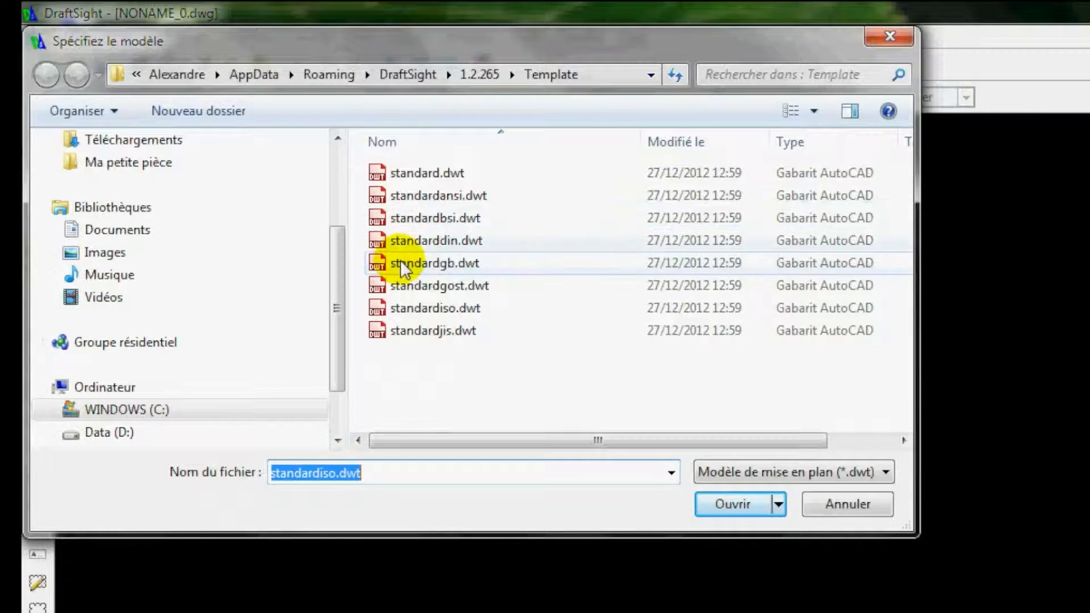
left_click(377, 307)
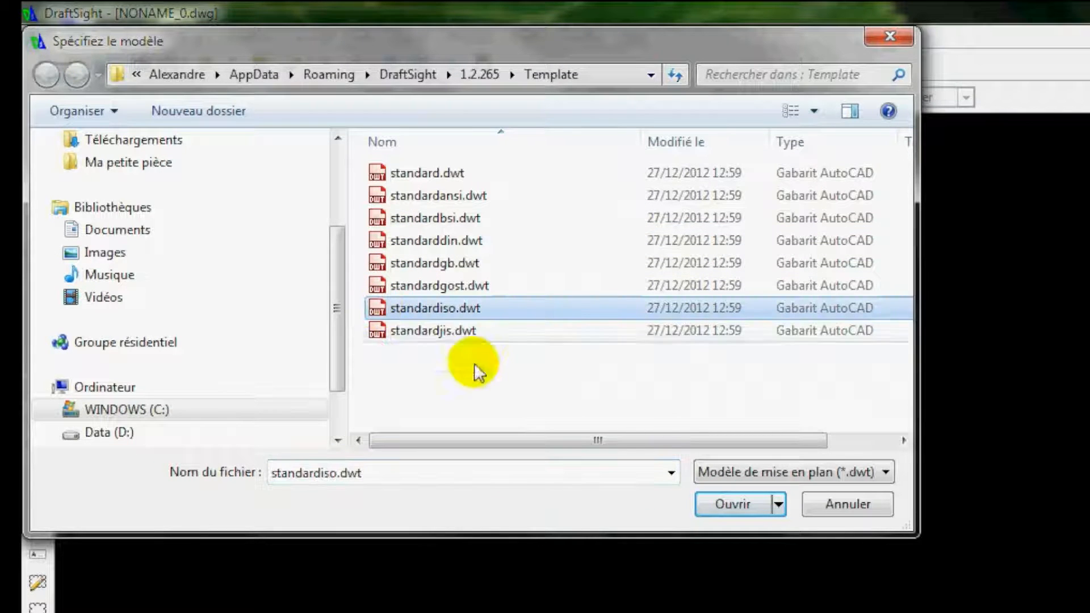
left_click(715, 505)
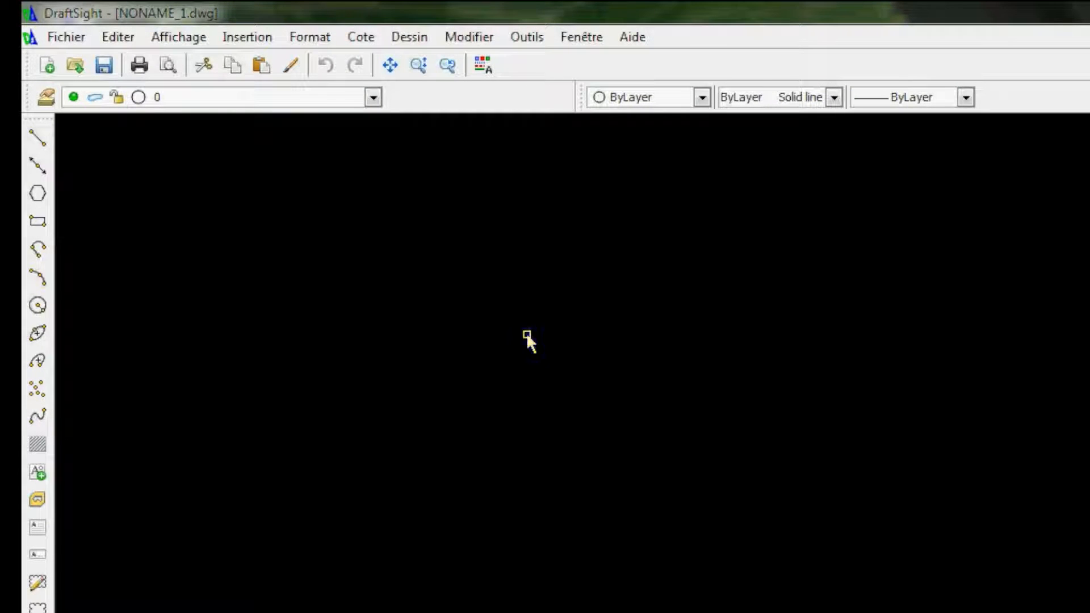
Check the unit system in the drawing settings and set the point display type to the plus-shaped cross.
left_click(310, 40)
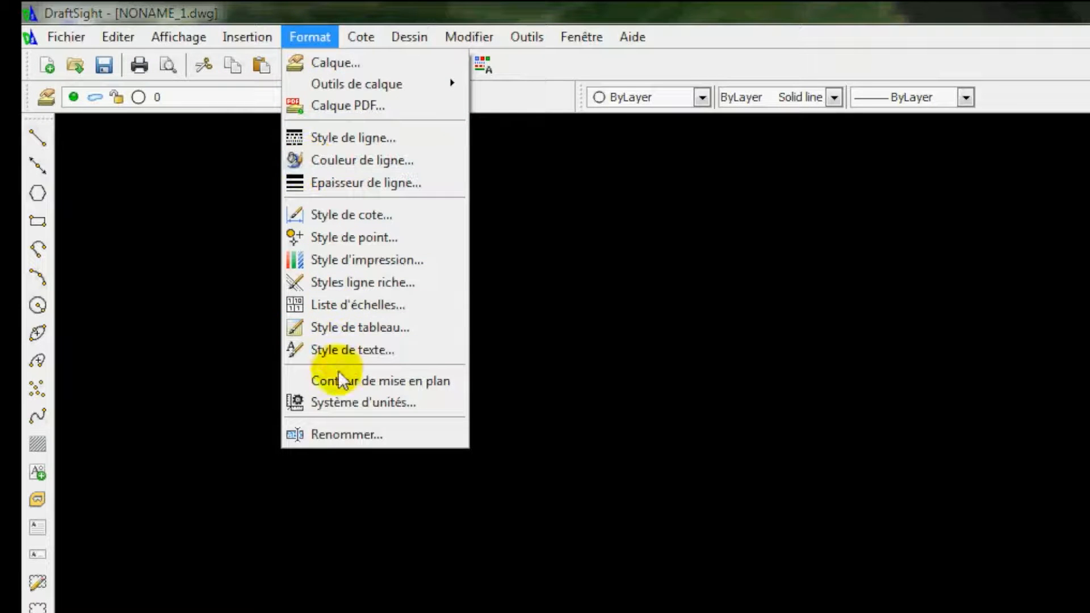
left_click(344, 401)
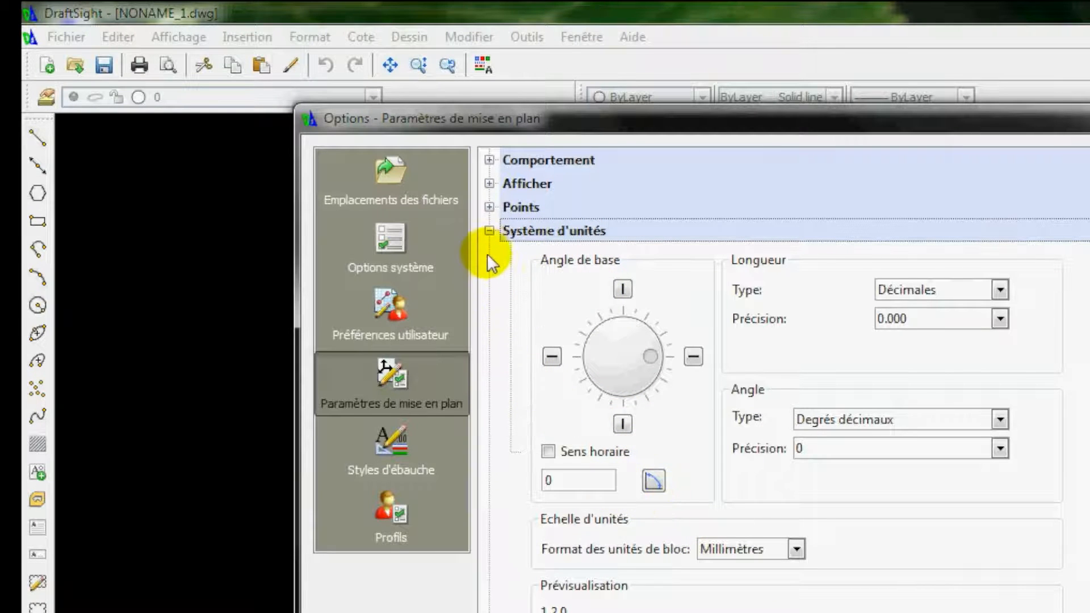
left_click(490, 231)
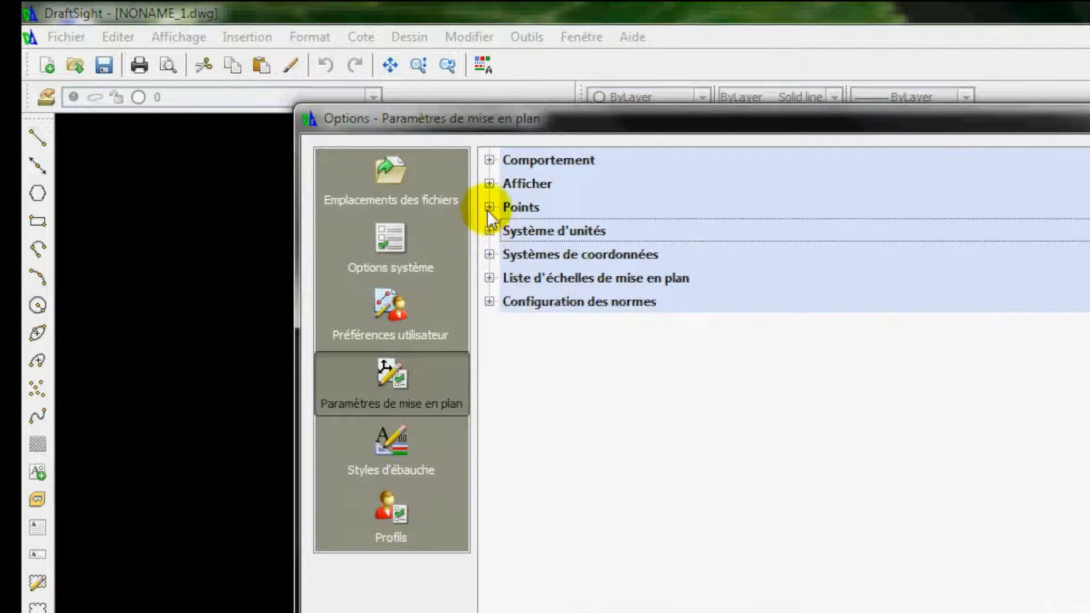
left_click(489, 207)
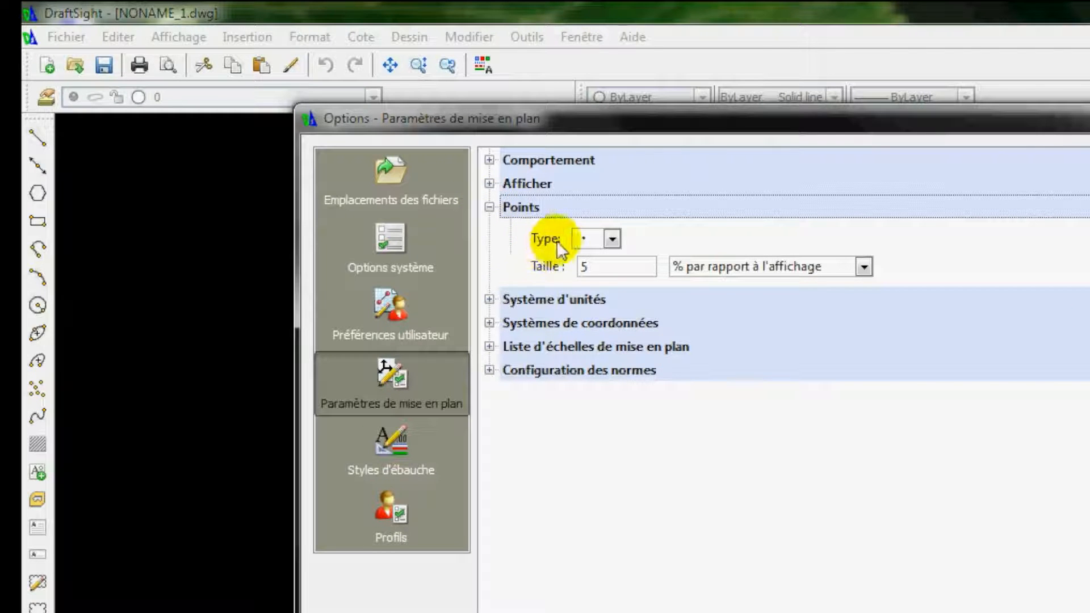
left_click(611, 239)
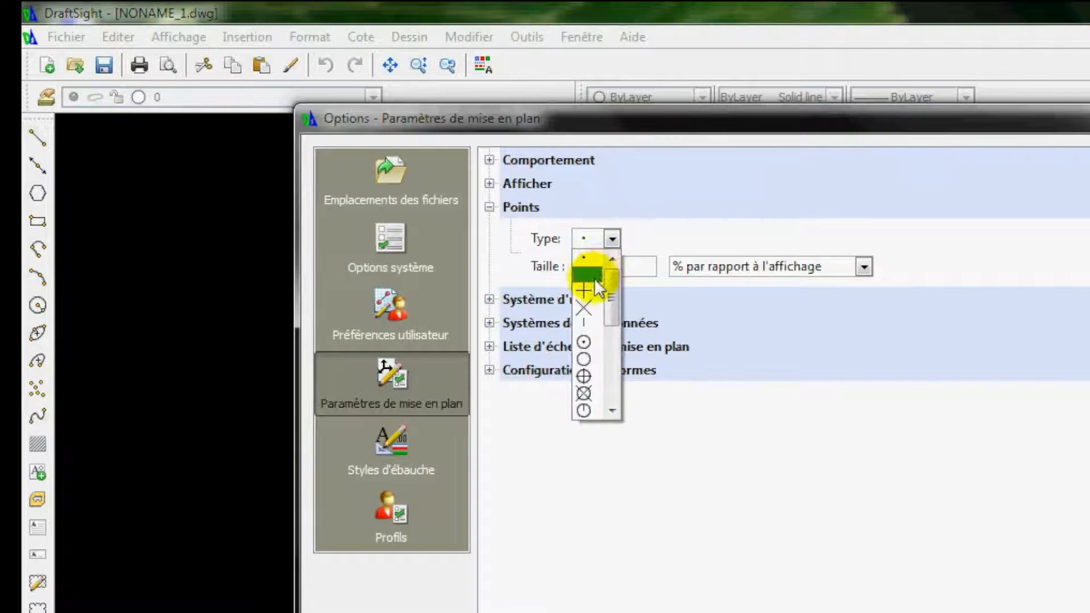
left_click(587, 292)
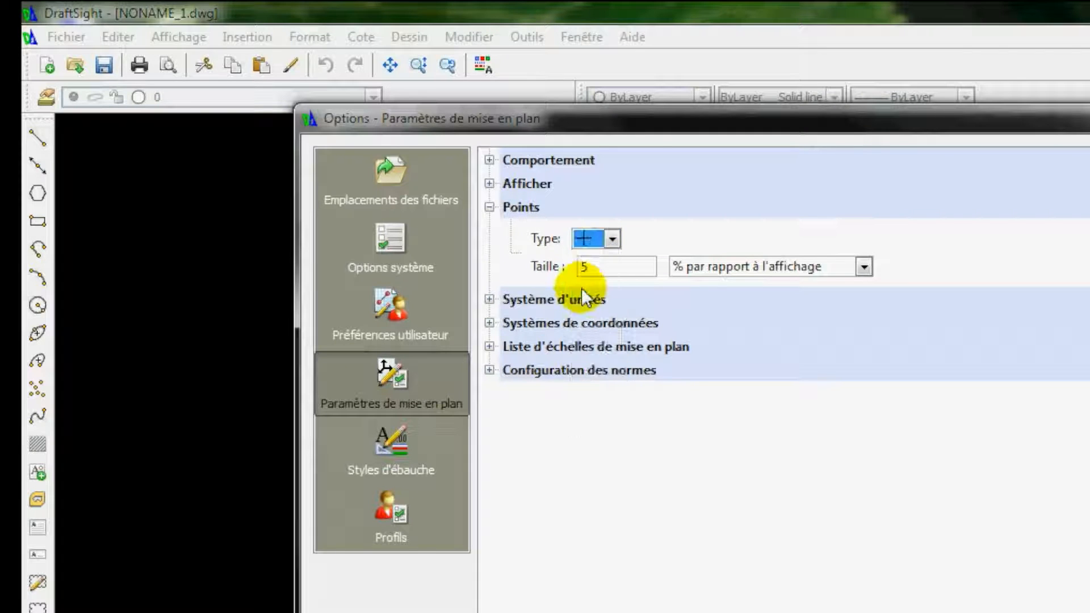
left_click(489, 208)
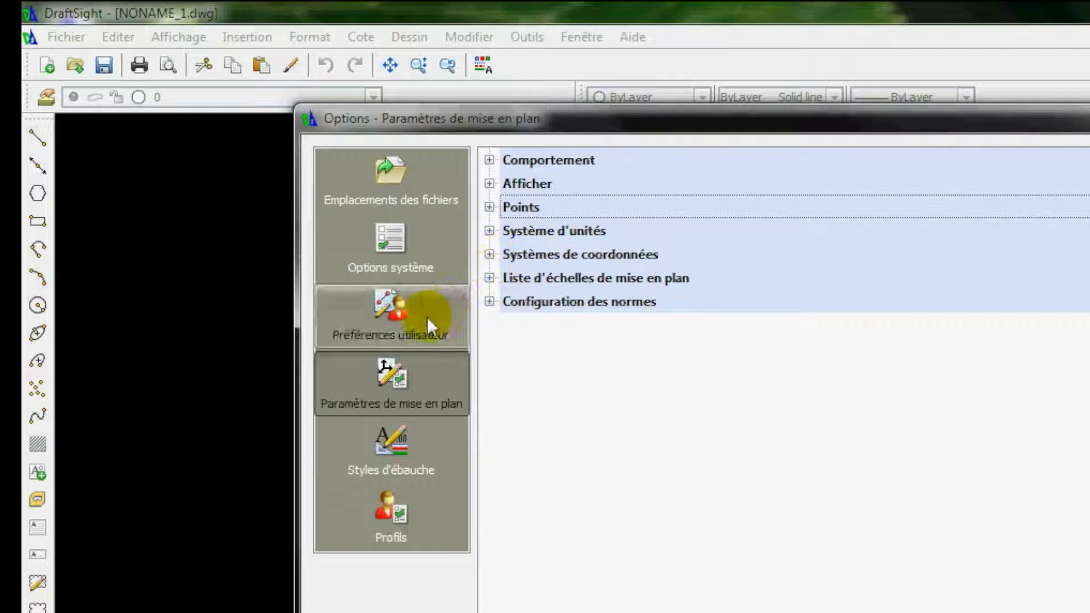
Look up the alias of the _LINE command in the user preferences and accept the options.
left_click(382, 310)
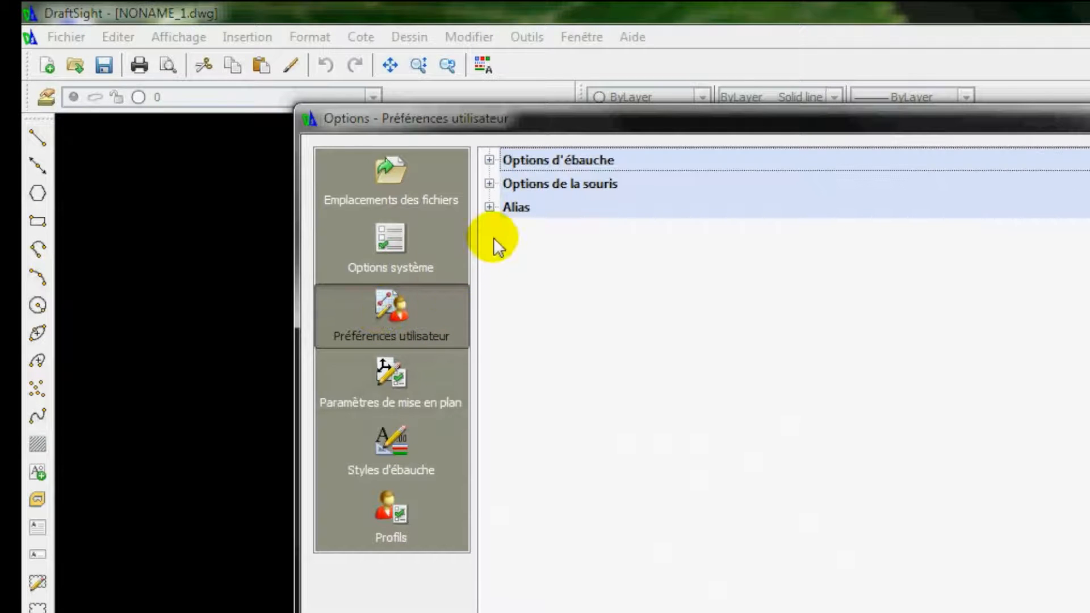
left_click(488, 207)
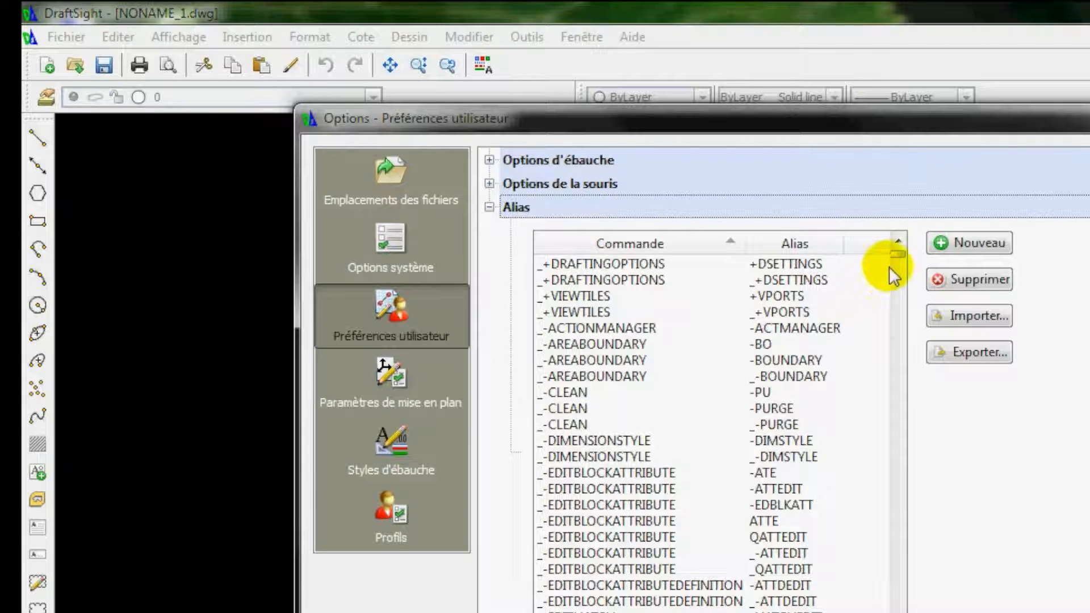
left_click_drag(898, 258, 899, 471)
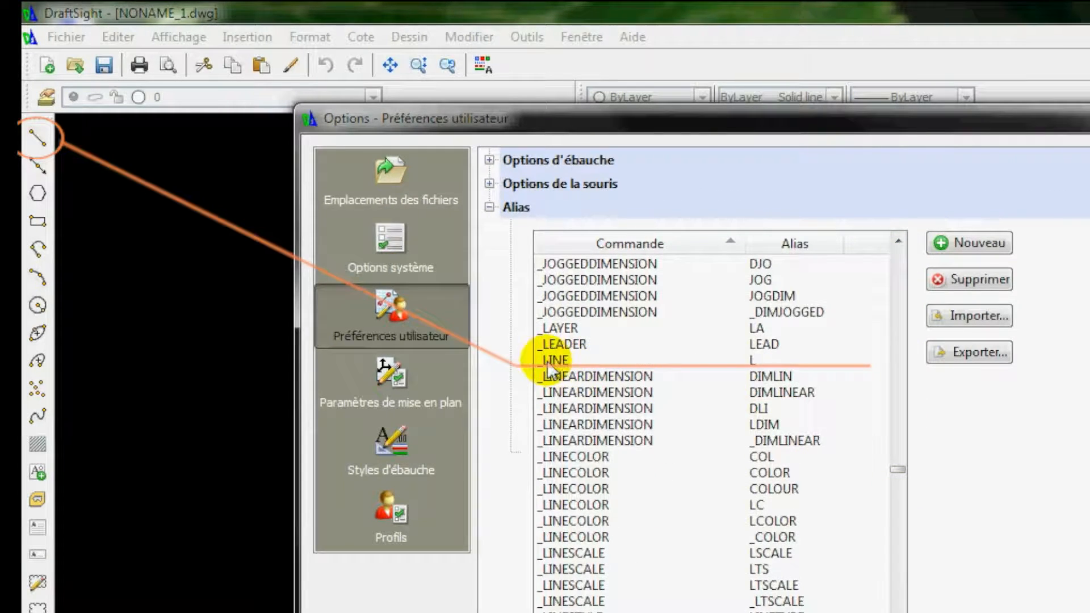
left_click(758, 363)
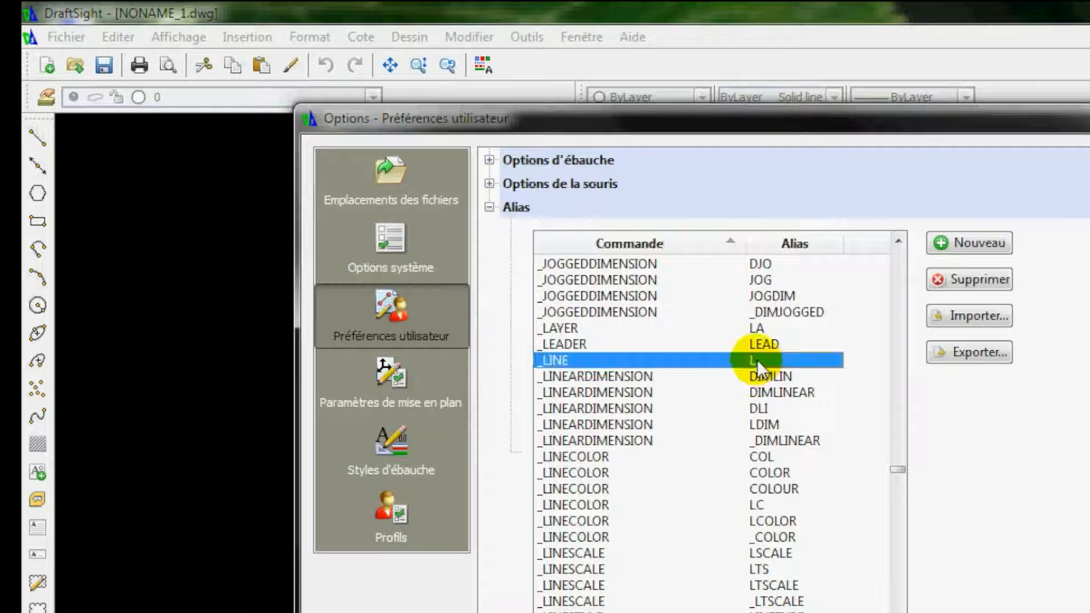
left_click(764, 361)
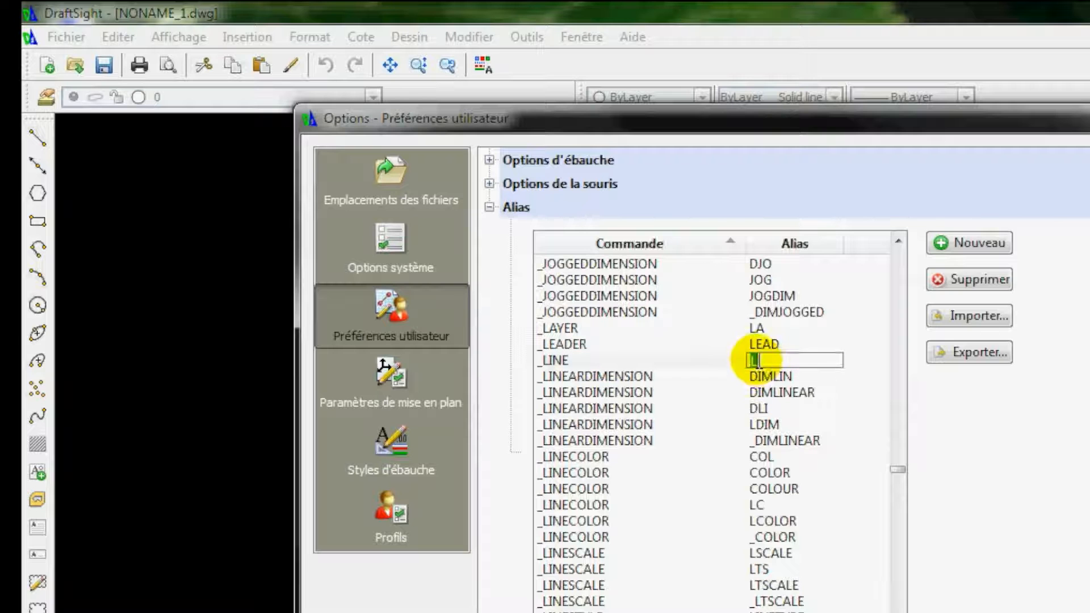
left_click(619, 375)
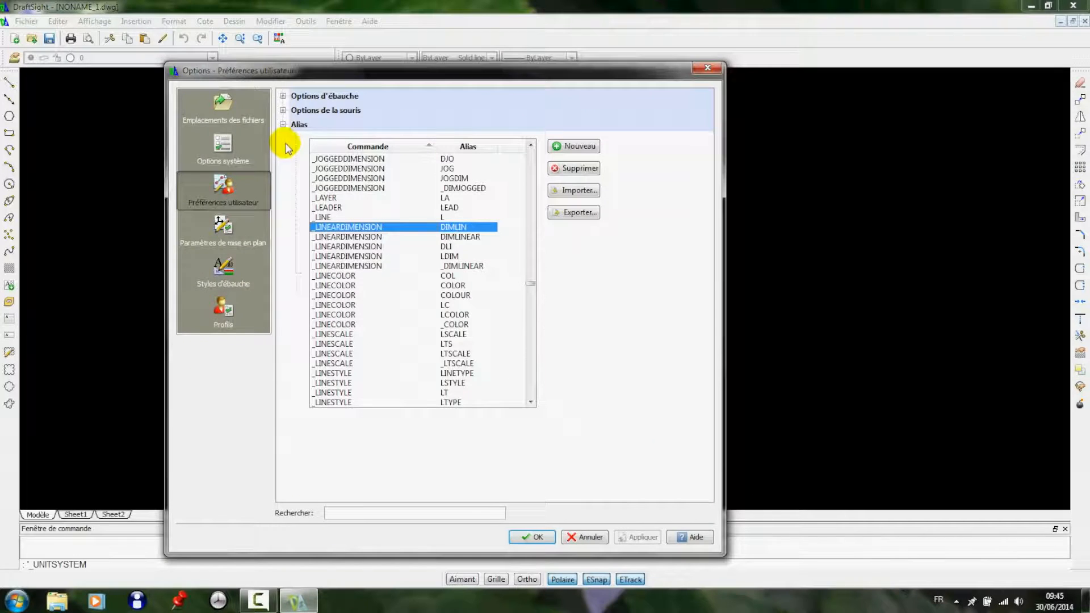
left_click(489, 208)
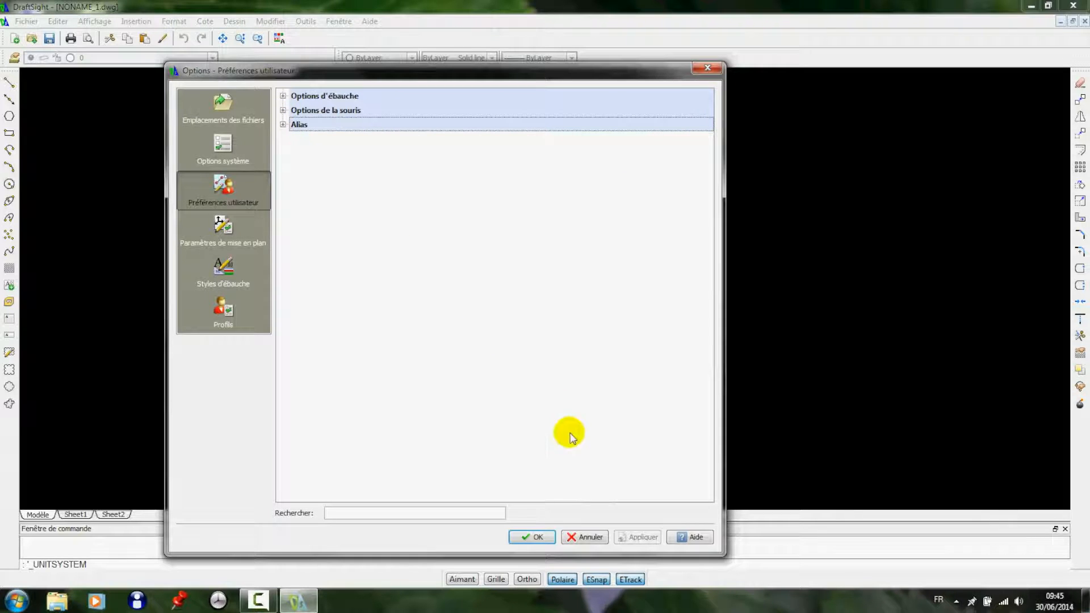
left_click(537, 533)
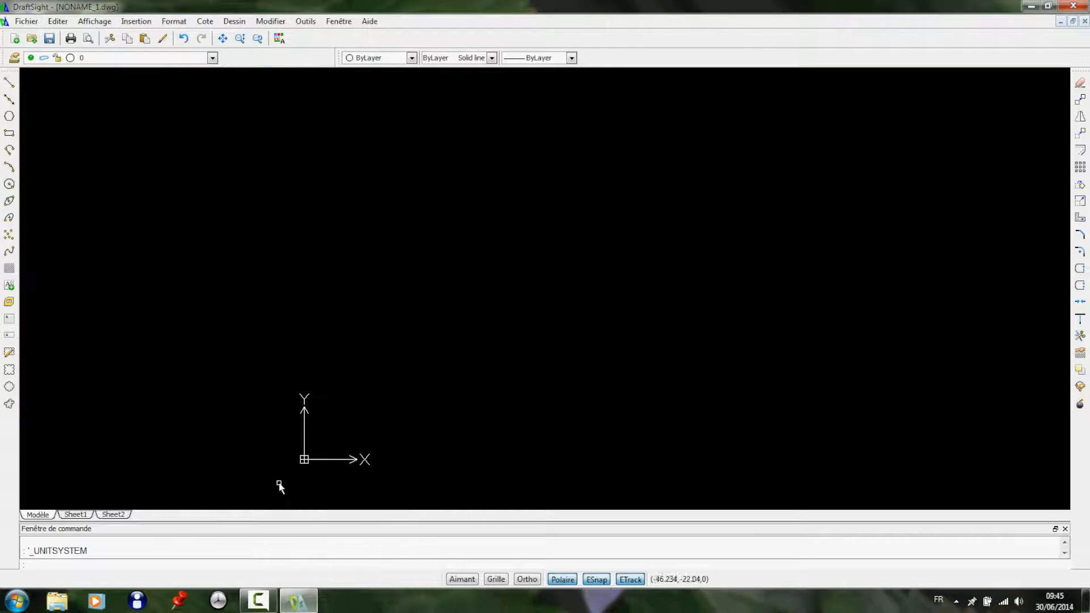
Draw a chain of four connected line segments above the origin, starting the Line command with its alias L.
key("Escape")
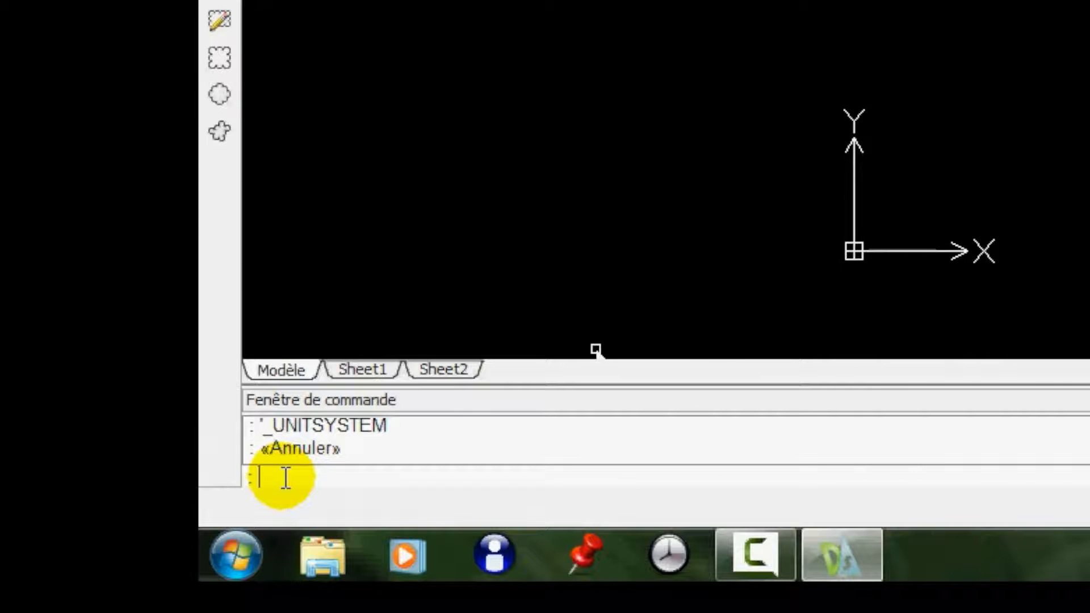
type("l")
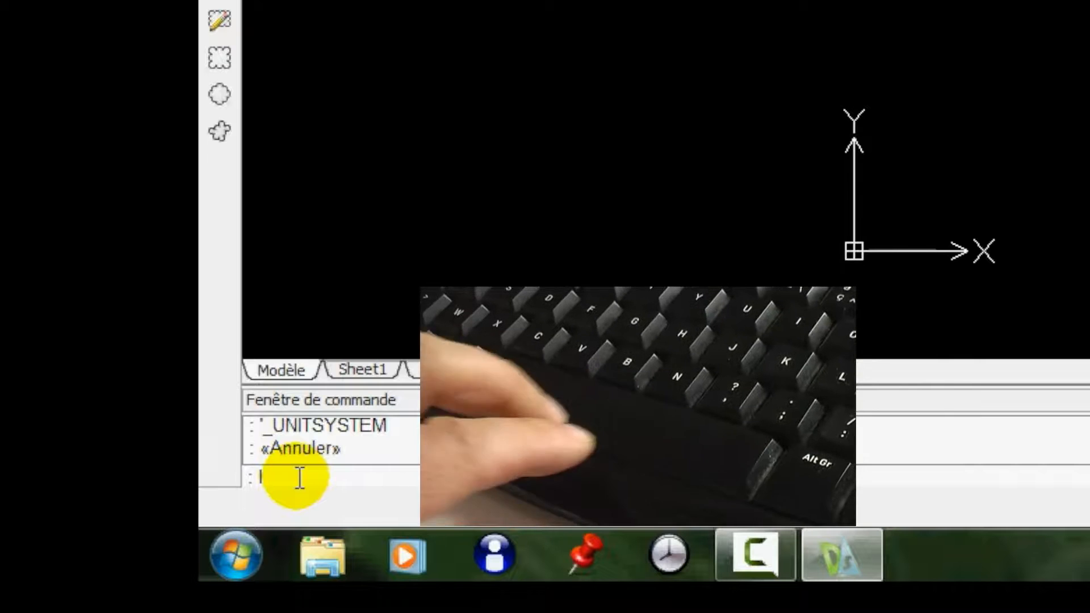
key("Return")
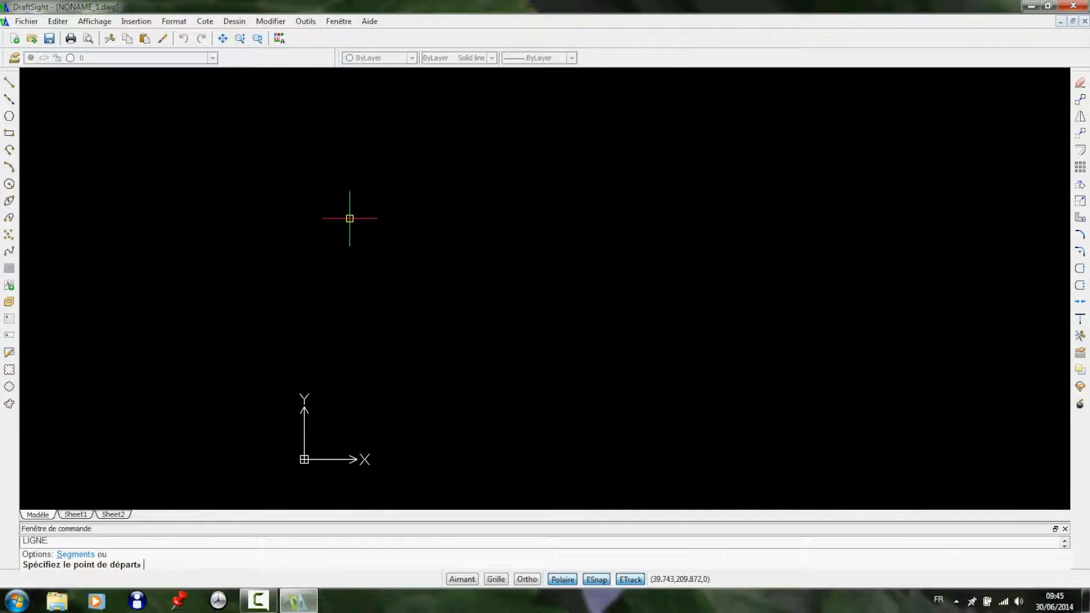
left_click(349, 222)
left_click(473, 271)
left_click(519, 225)
left_click(471, 176)
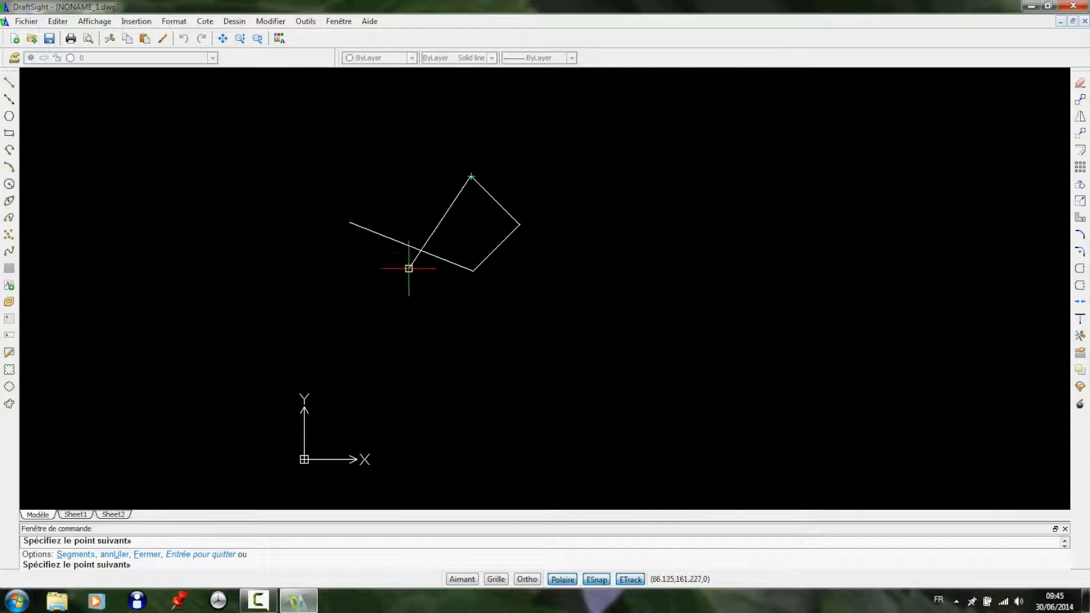
left_click(352, 296)
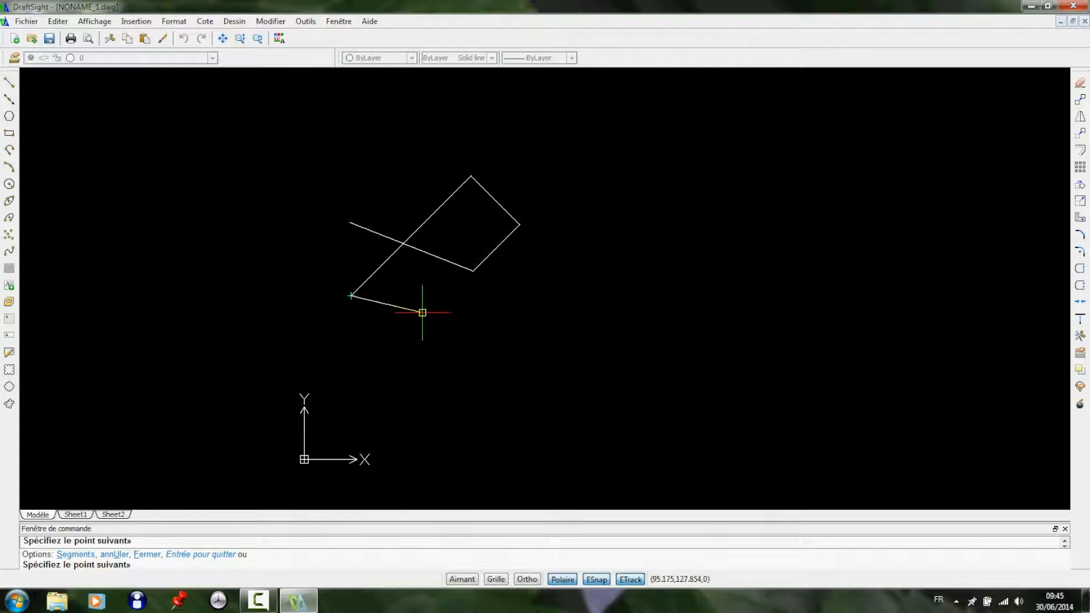
key("Escape")
Delete all four test line segments from the drawing.
left_click(565, 326)
left_click(293, 170)
key("Delete")
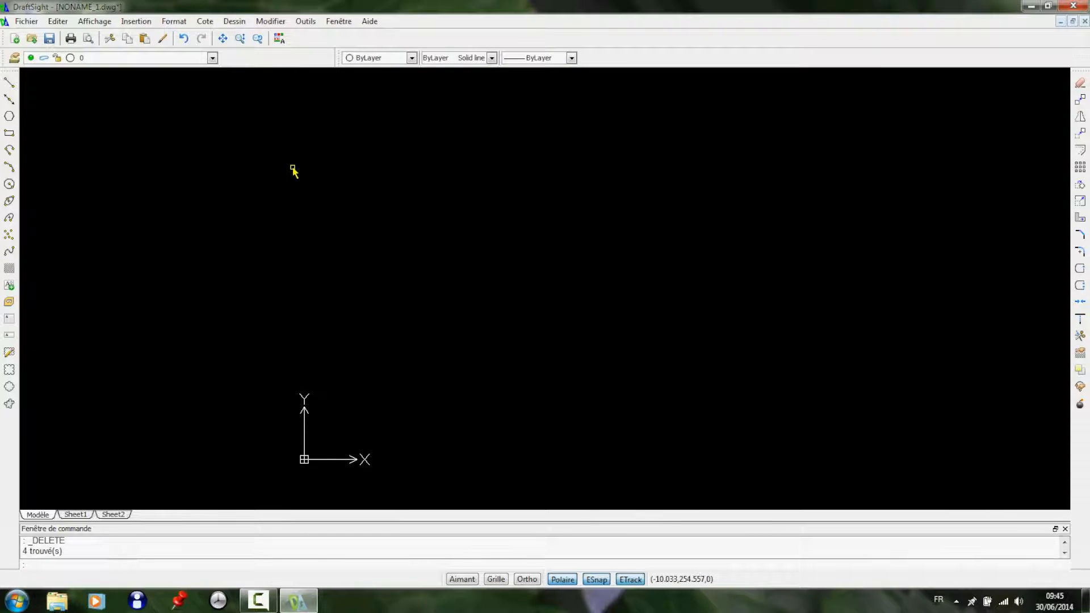
Create a new layer named "Trait fort" with a line weight of 0.40 mm.
left_click(173, 23)
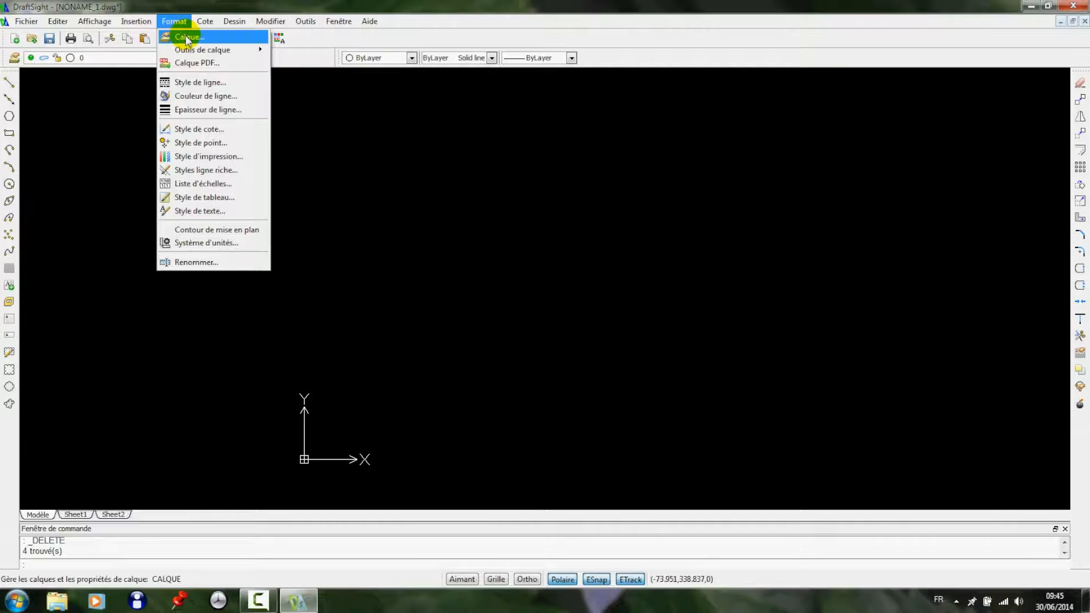
left_click(187, 37)
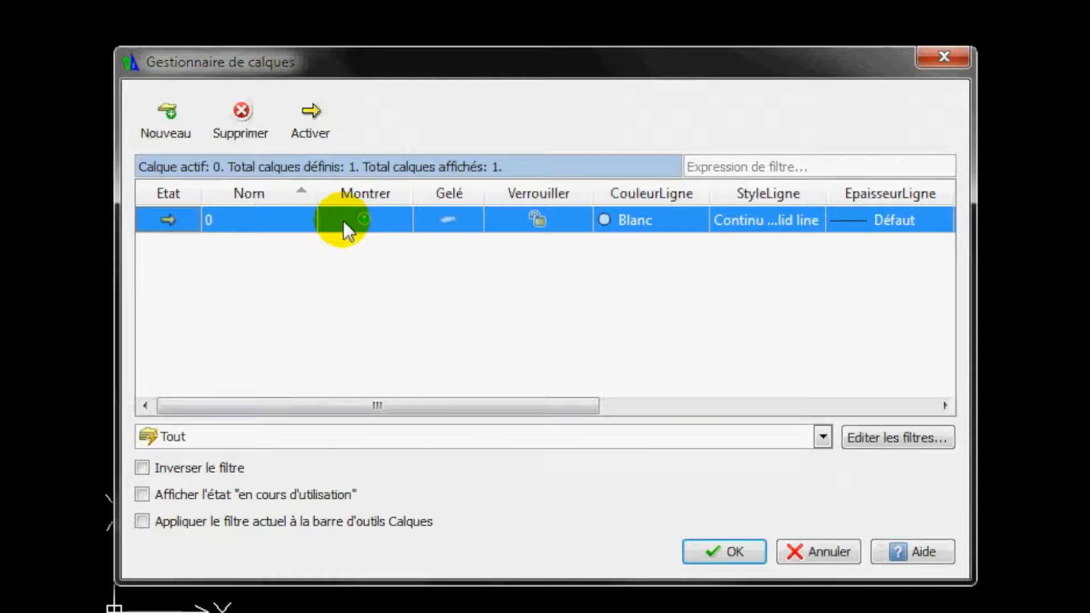
left_click(169, 120)
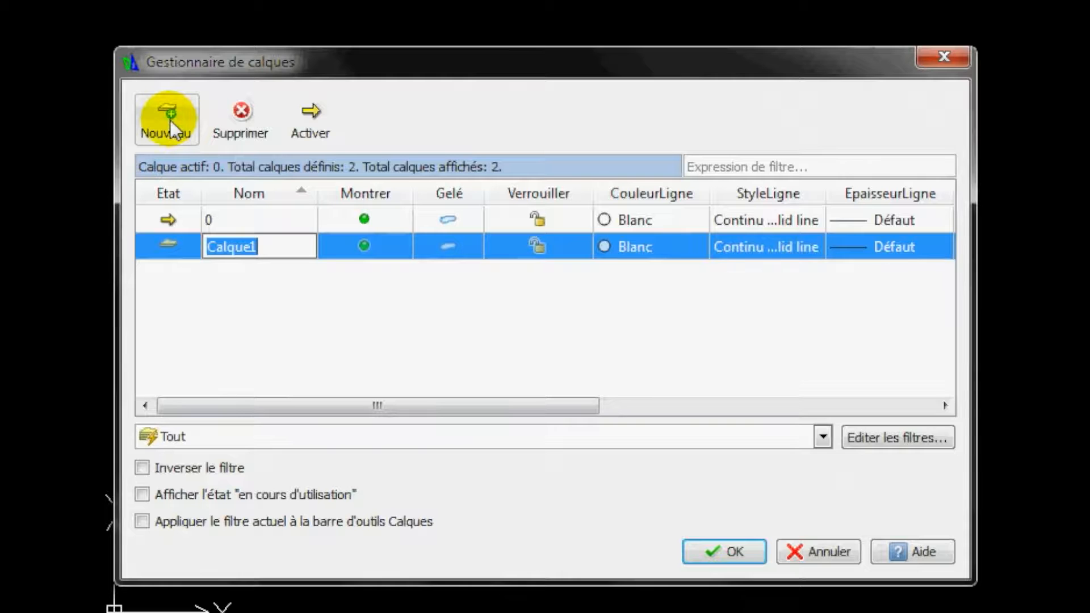
type("Trait fort")
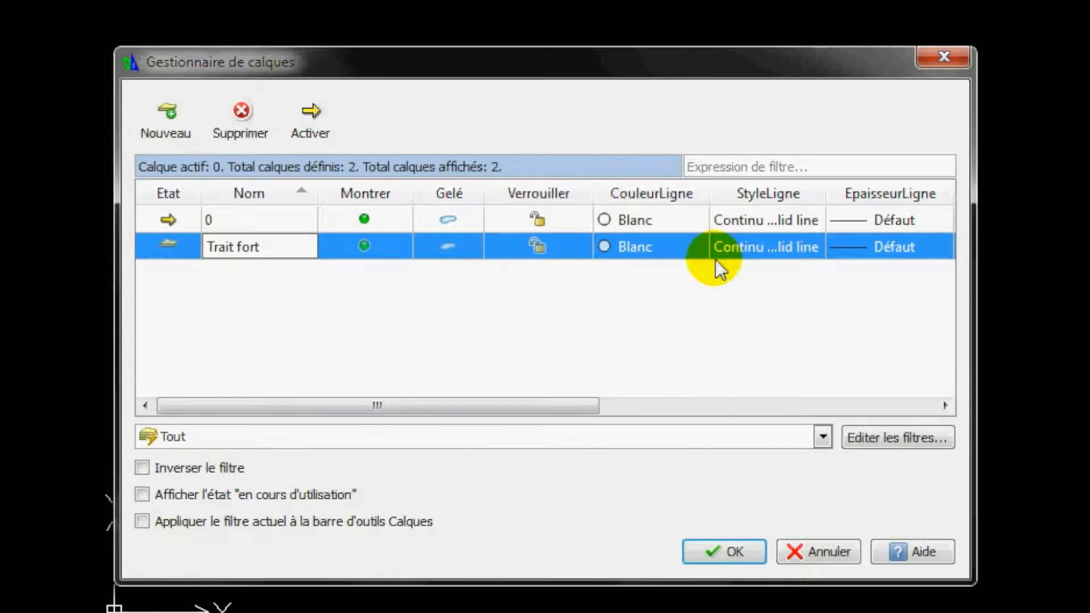
left_click(916, 247)
left_click(940, 247)
left_click_drag(942, 295, 935, 335)
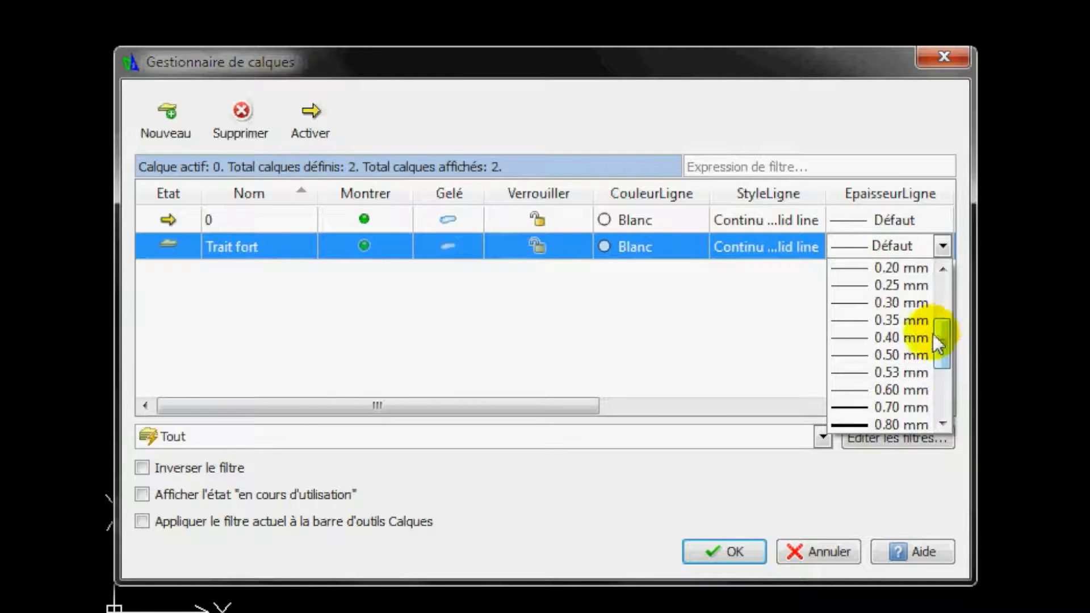
left_click(898, 336)
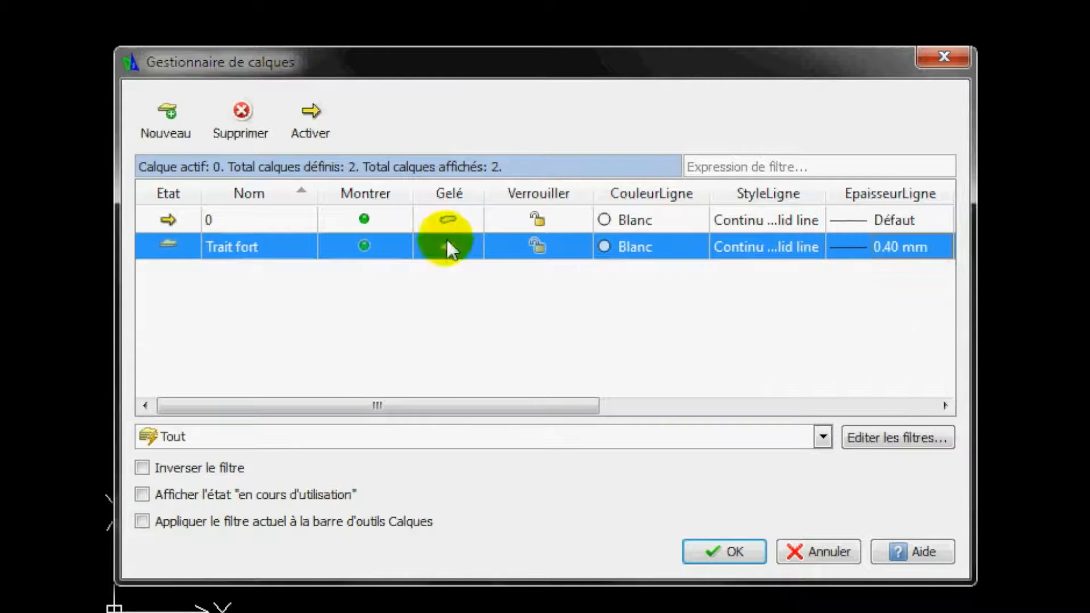
Add a second layer named "trait fin" with a line weight of 0.20 mm.
left_click(170, 124)
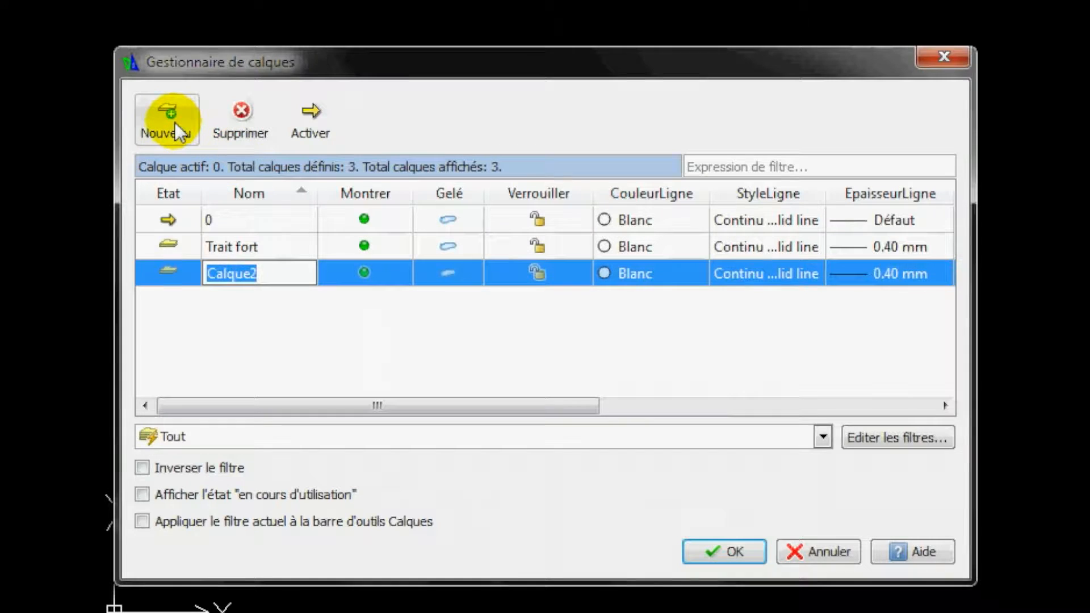
type("trait fin")
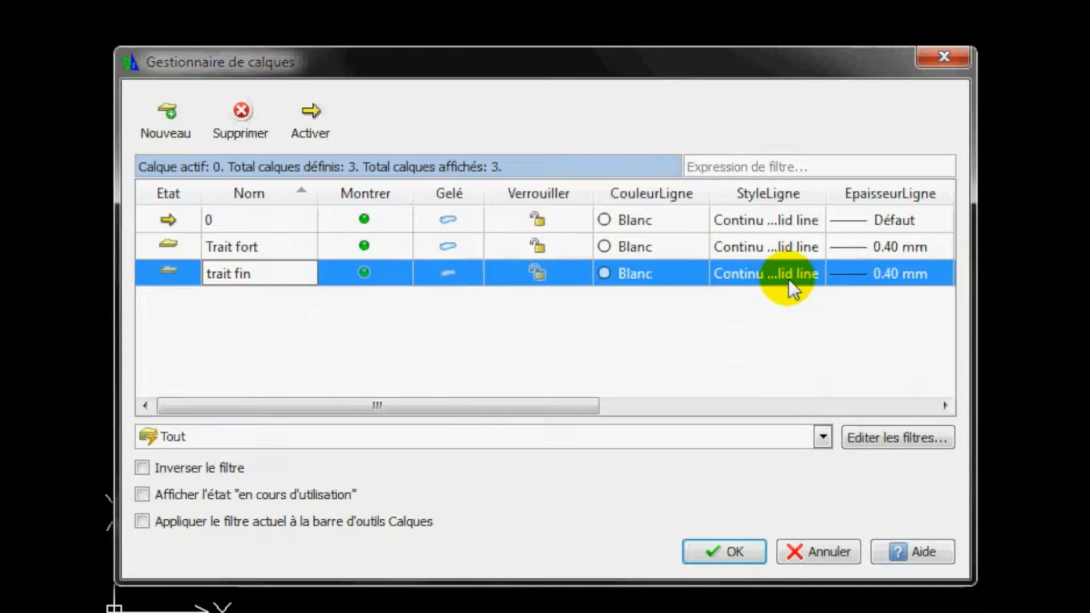
left_click(918, 278)
left_click(943, 274)
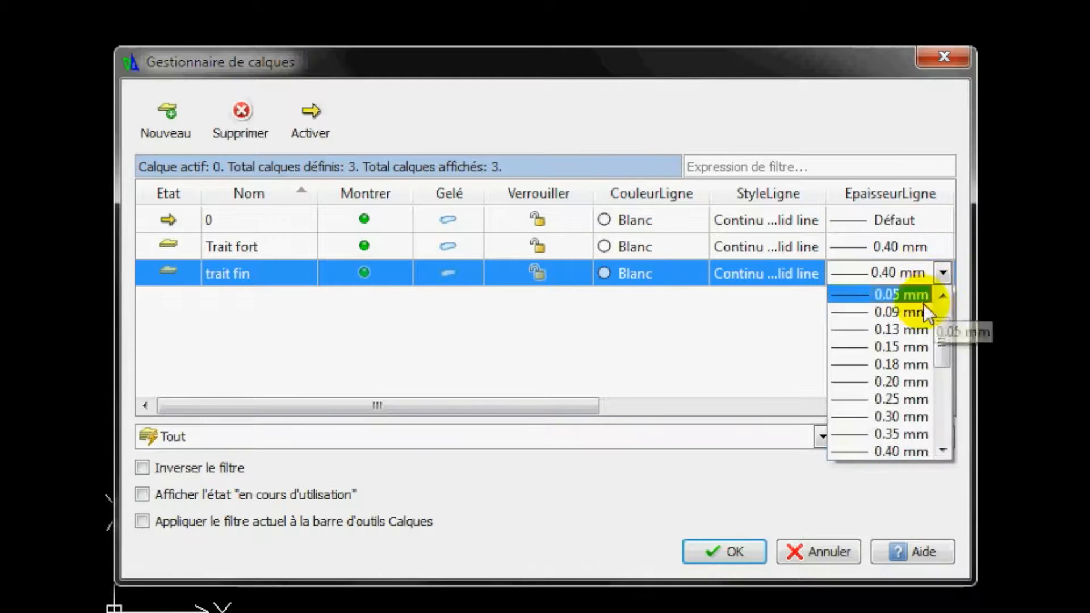
left_click(889, 389)
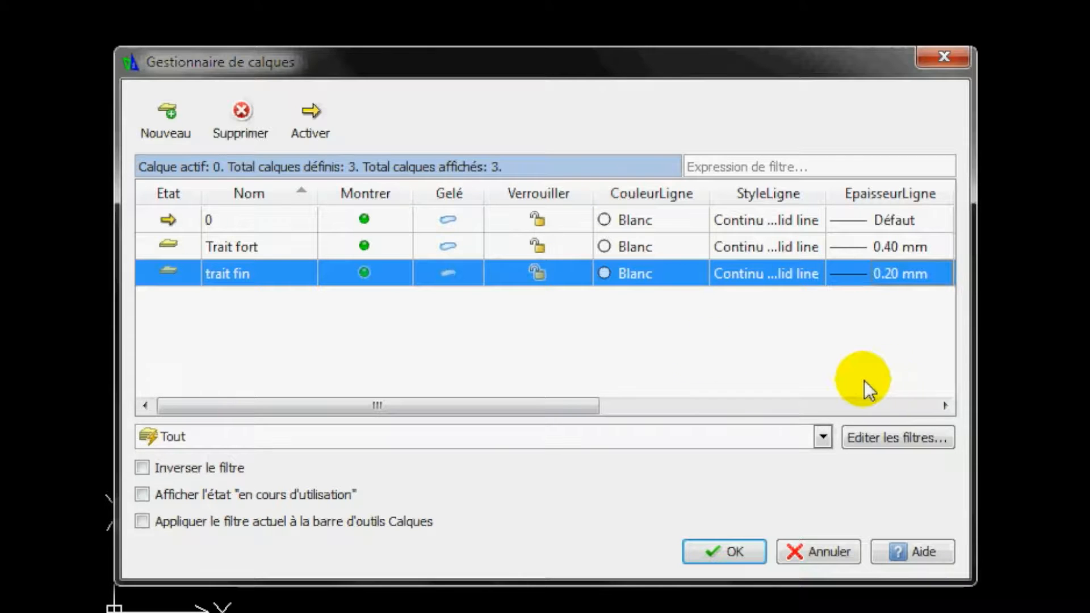
Create a layer named "Pointillé", loading the DASHED line style from mm.lin and assigning it to that layer.
left_click(173, 115)
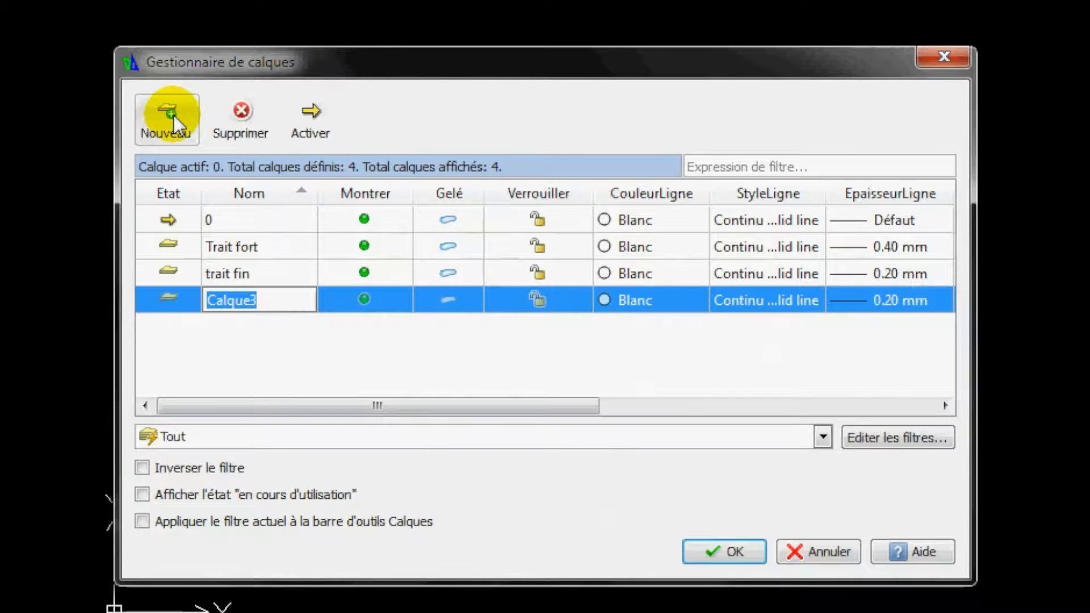
type("Pointillé")
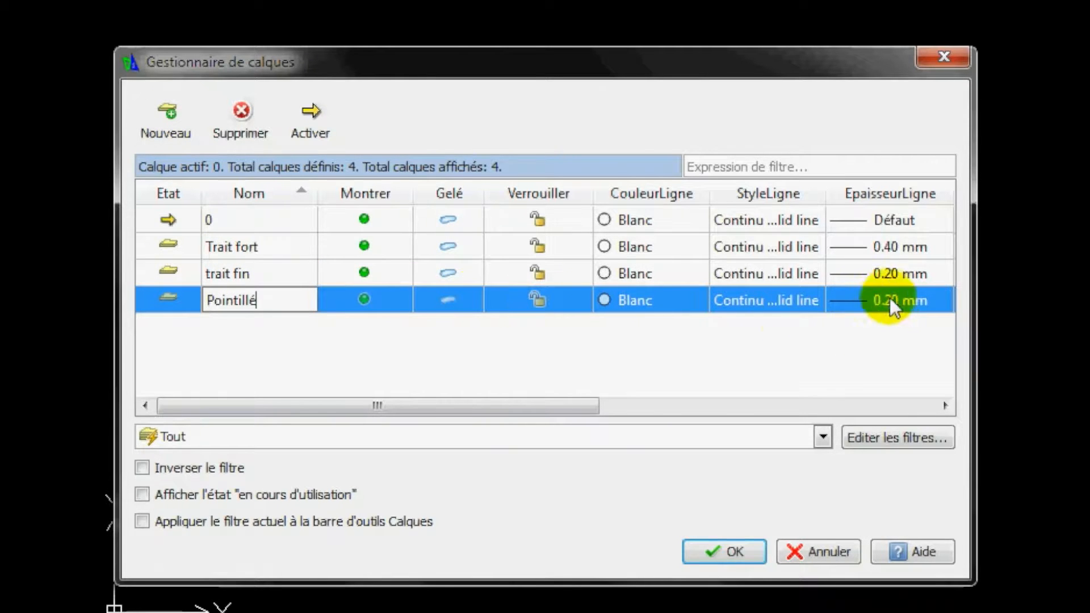
left_click(768, 301)
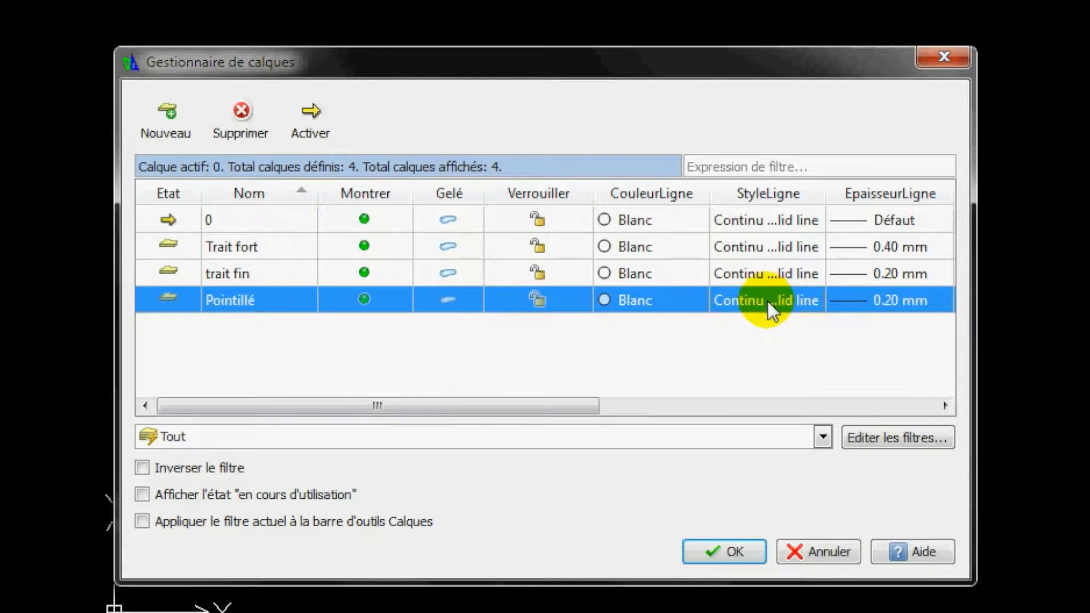
left_click(813, 300)
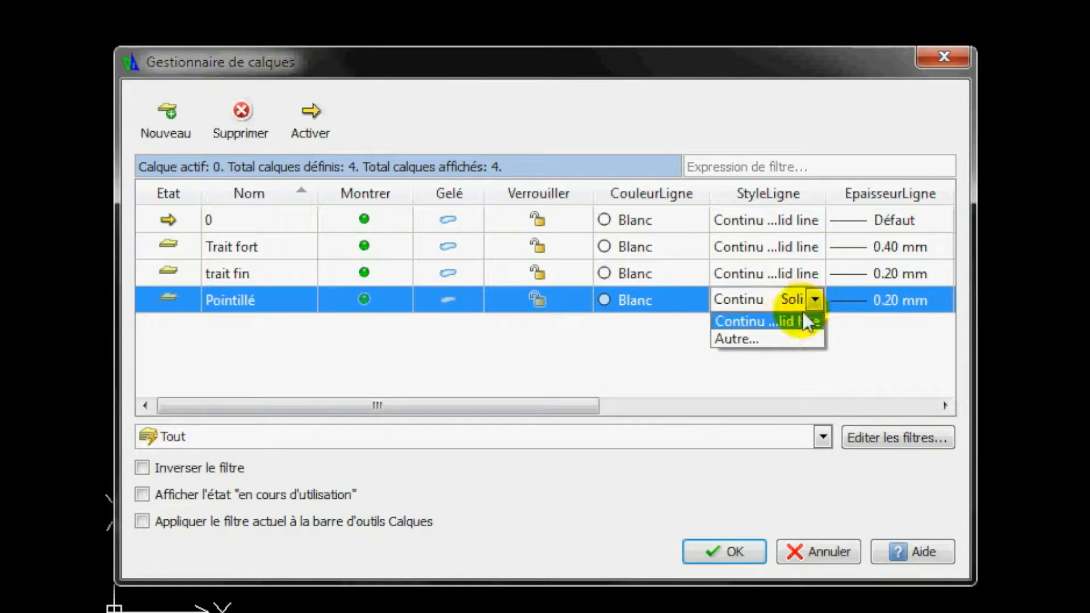
left_click(774, 338)
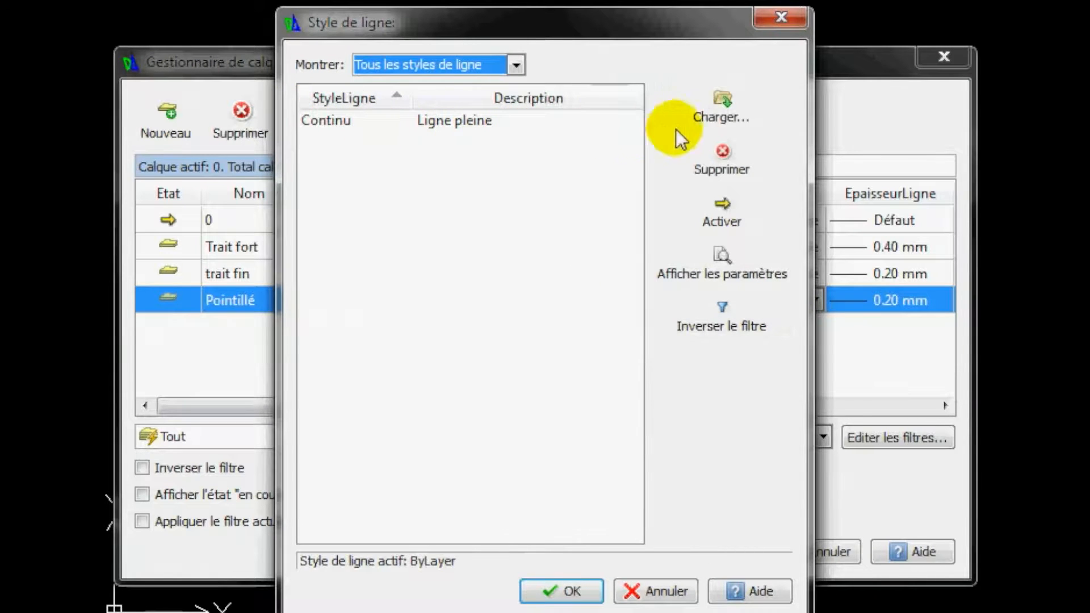
left_click(720, 105)
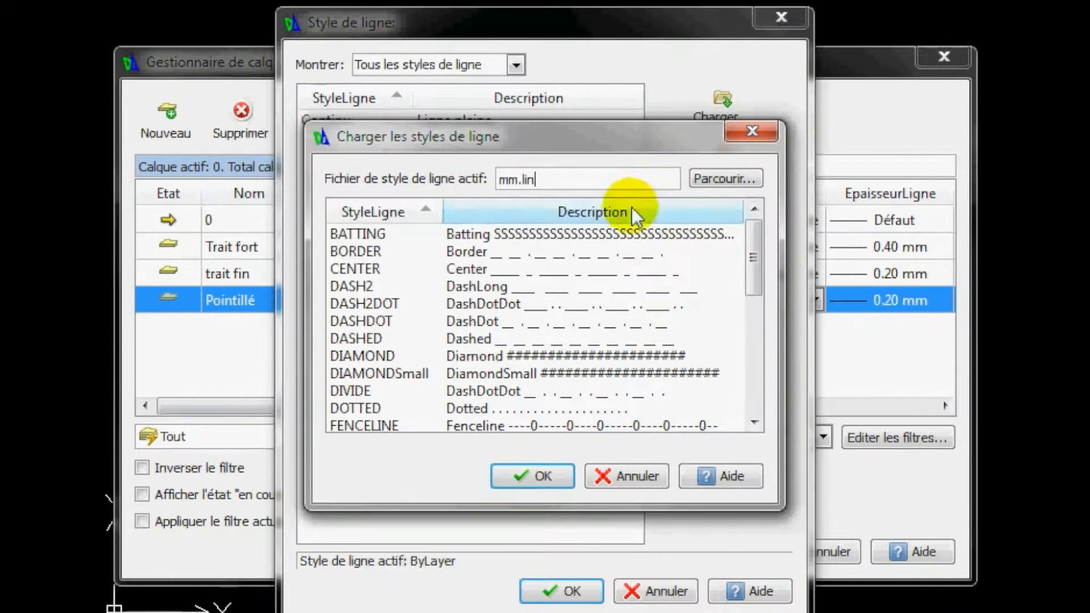
left_click(365, 337)
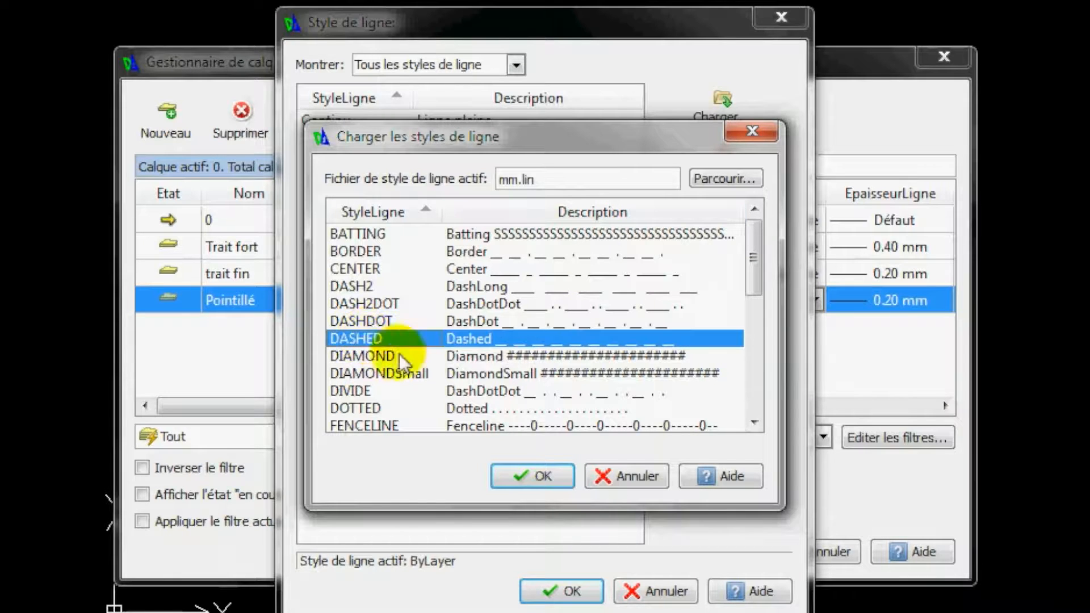
left_click(525, 474)
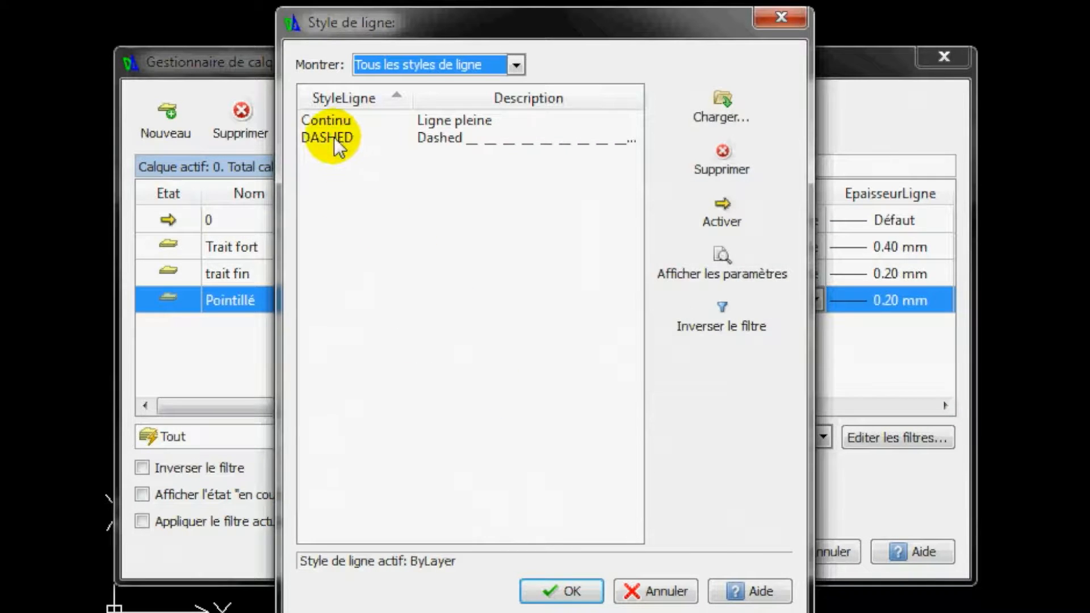
left_click(334, 137)
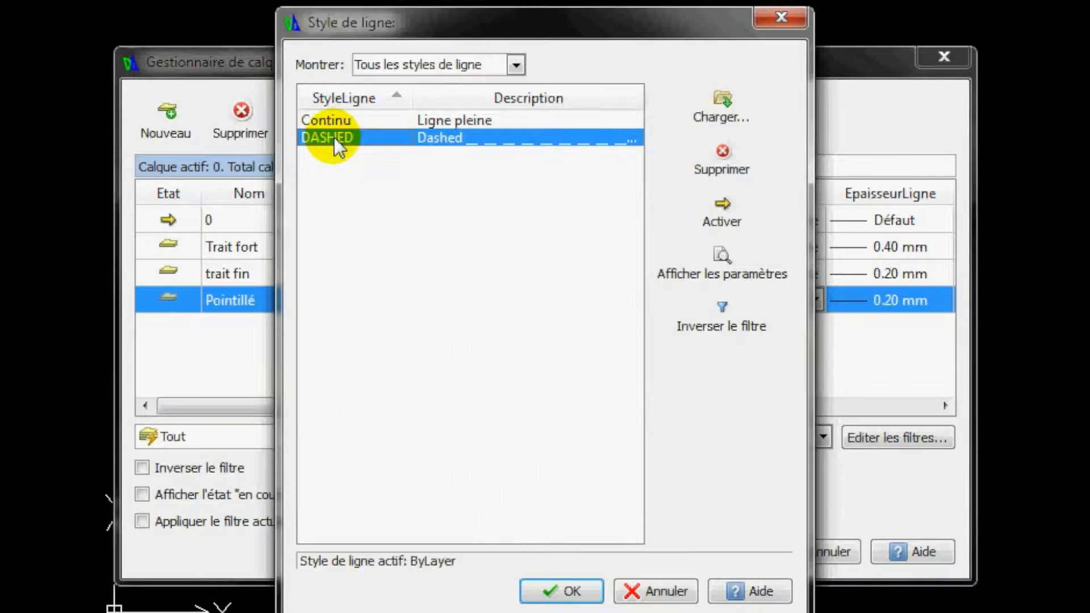
left_click(562, 590)
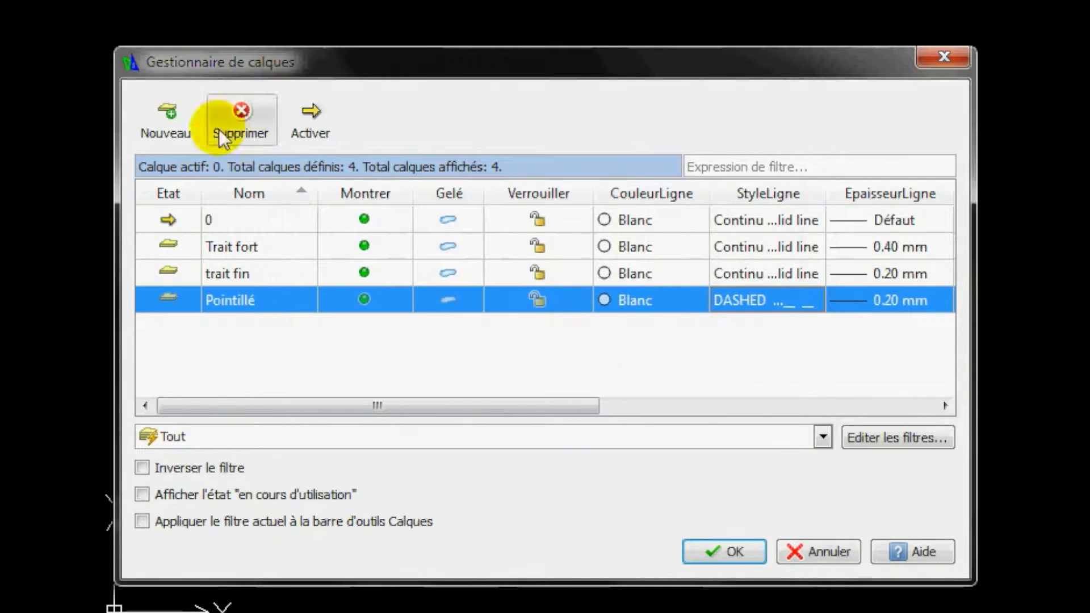
Add a layer named "Trait d'axe" and set its line colour to Bleu.
left_click(170, 117)
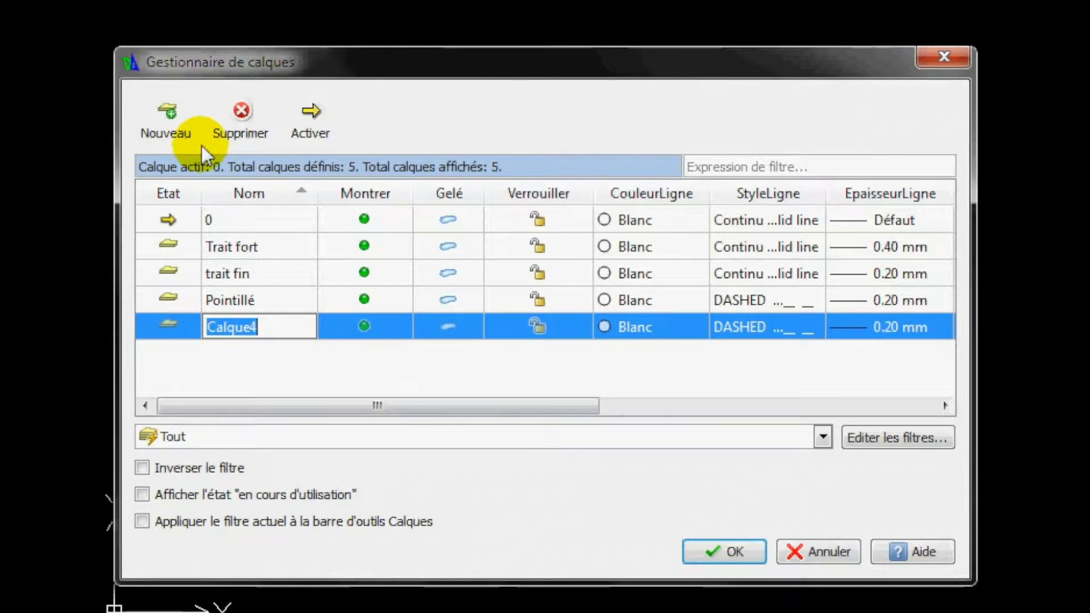
type("Trait")
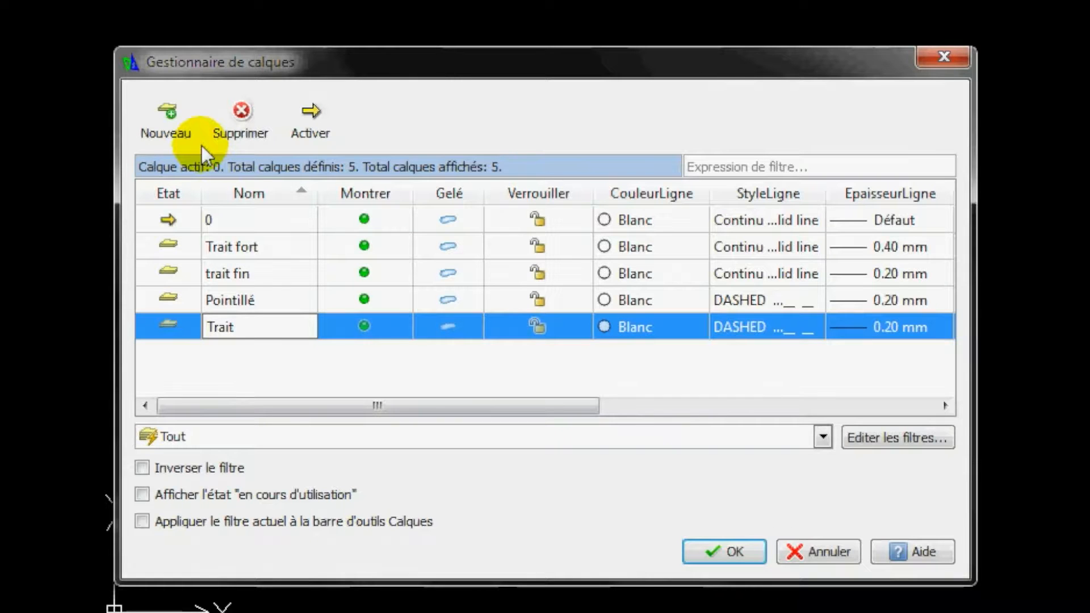
type(" d'axe")
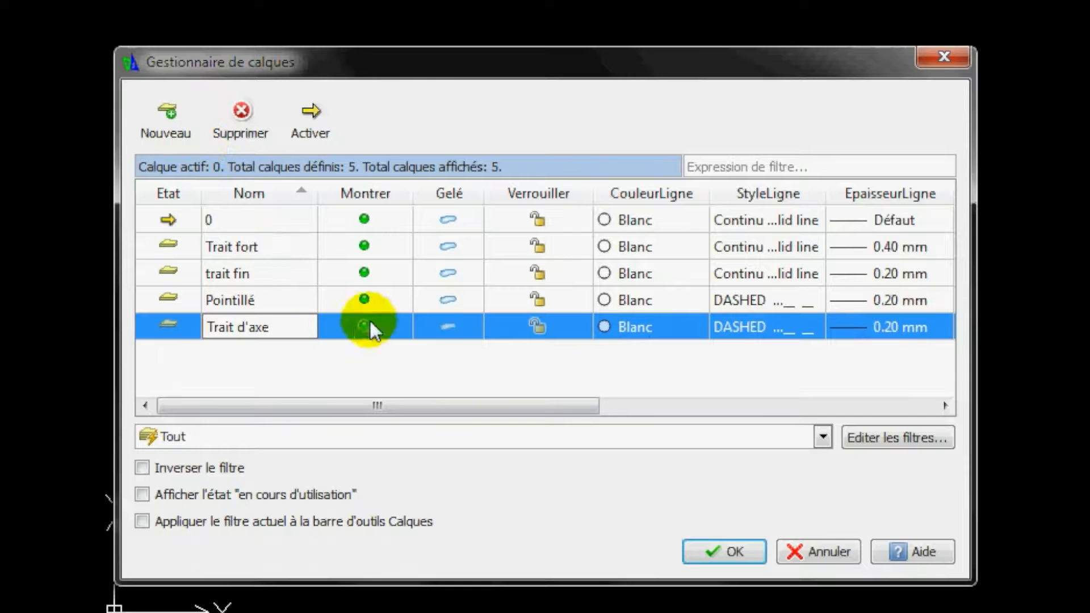
left_click(626, 333)
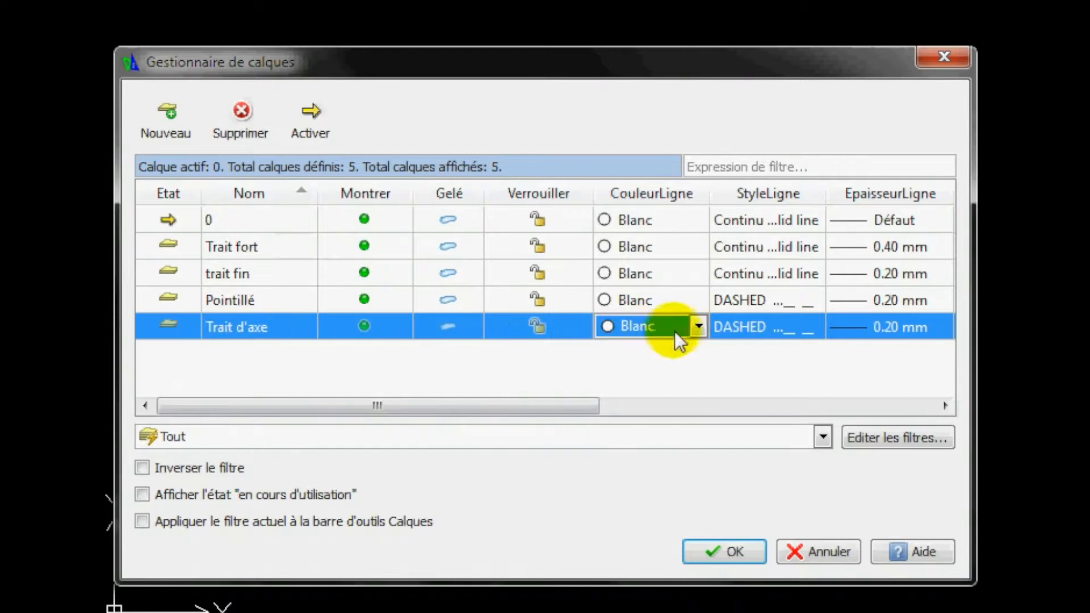
left_click(698, 326)
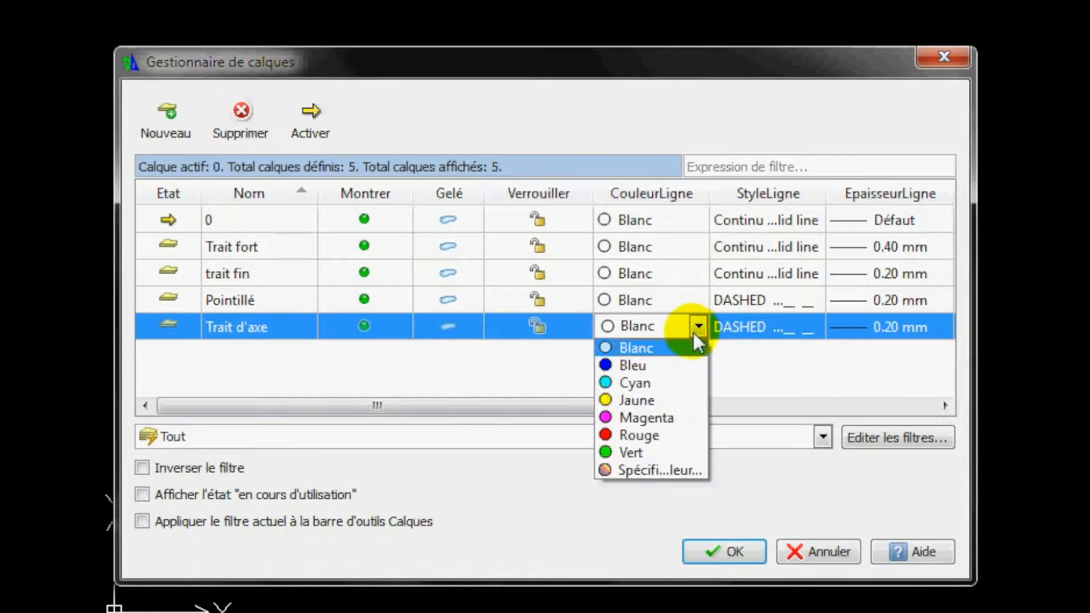
left_click(635, 366)
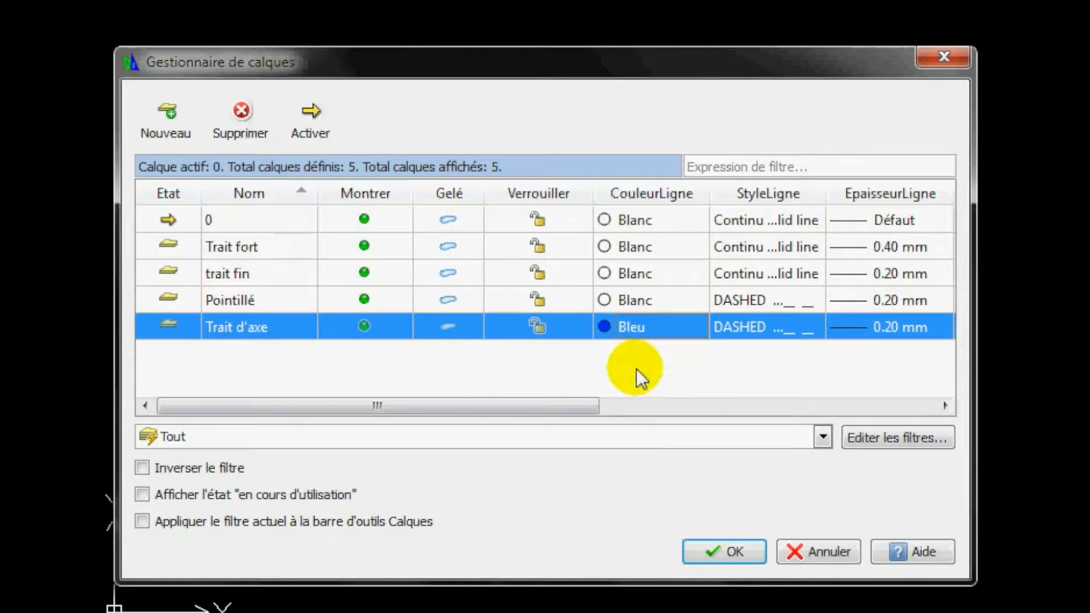
Load the CENTER line style, assign it to the "Trait d'axe" layer, and accept the layer settings.
left_click(781, 327)
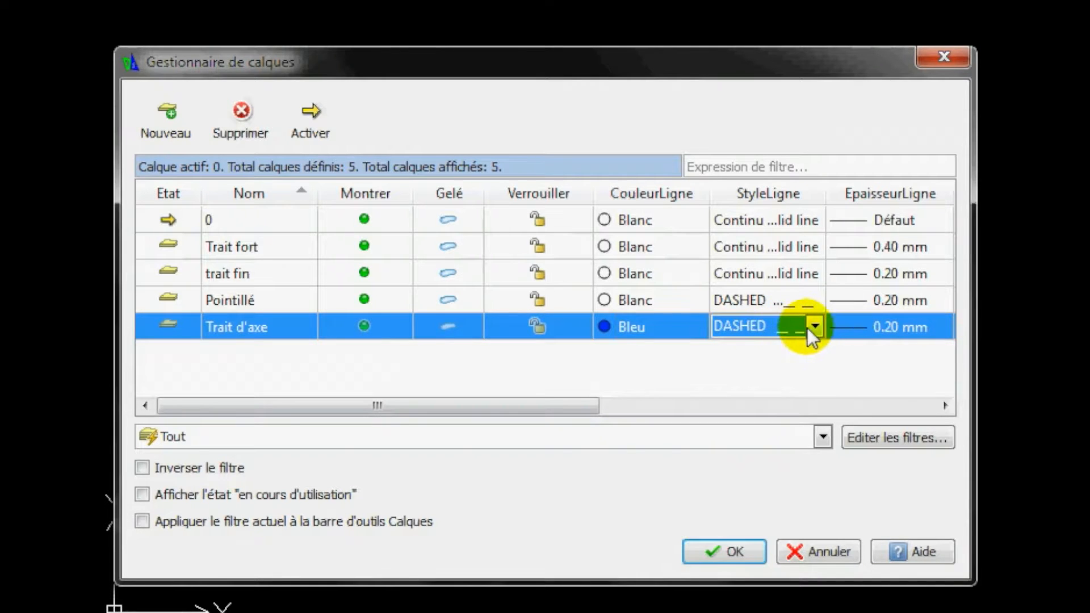
left_click(815, 327)
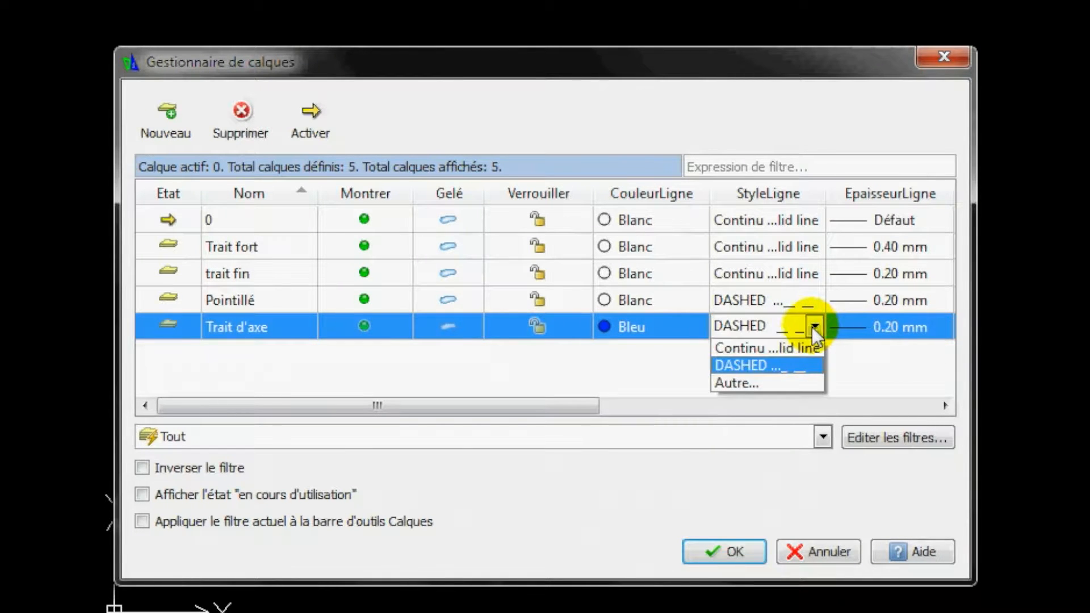
left_click(786, 382)
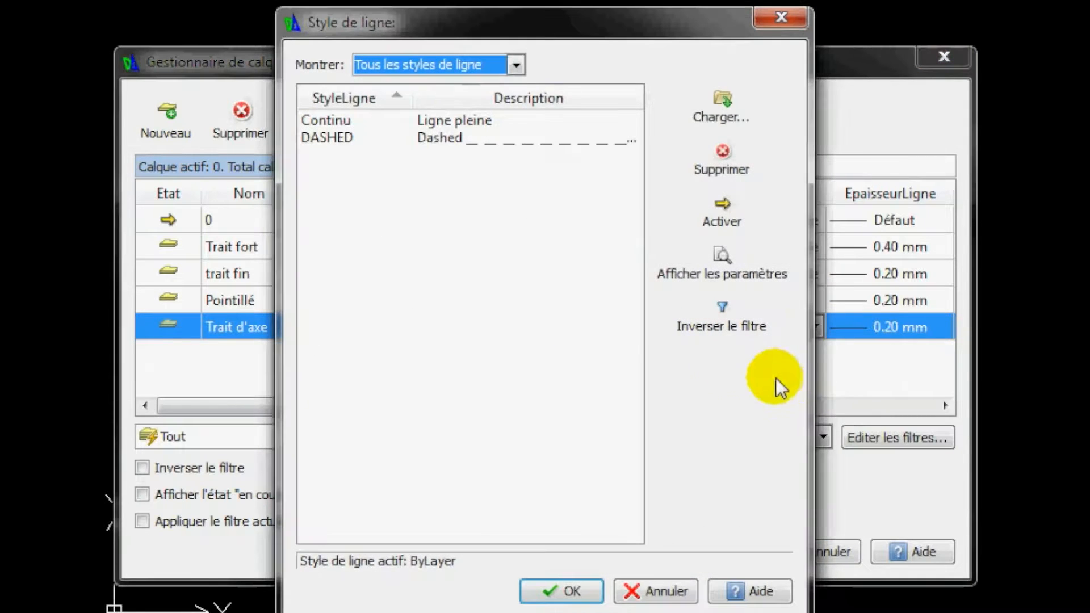
left_click(715, 105)
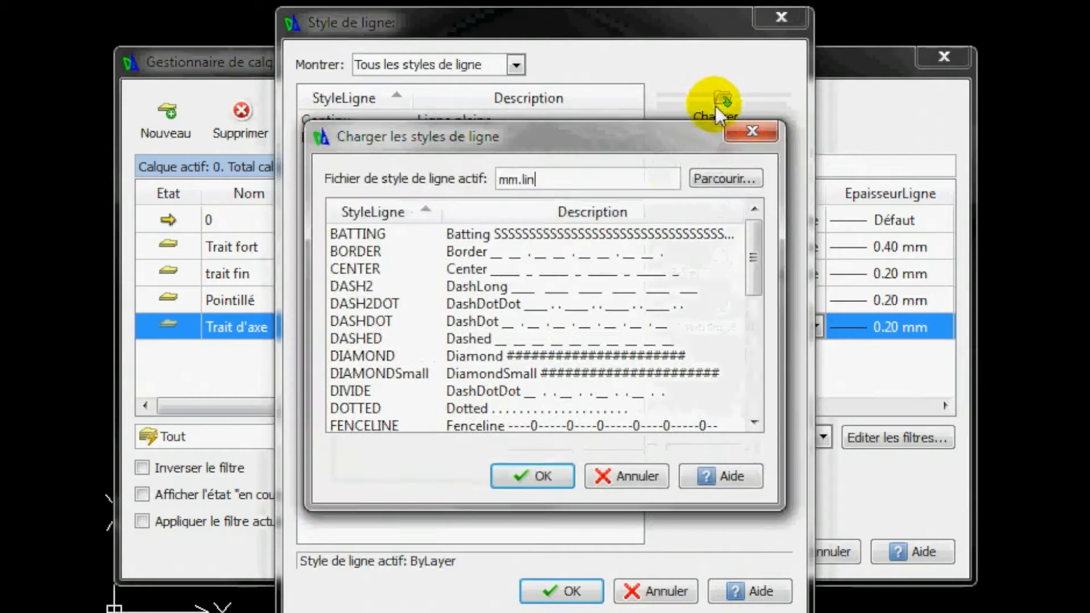
left_click(366, 270)
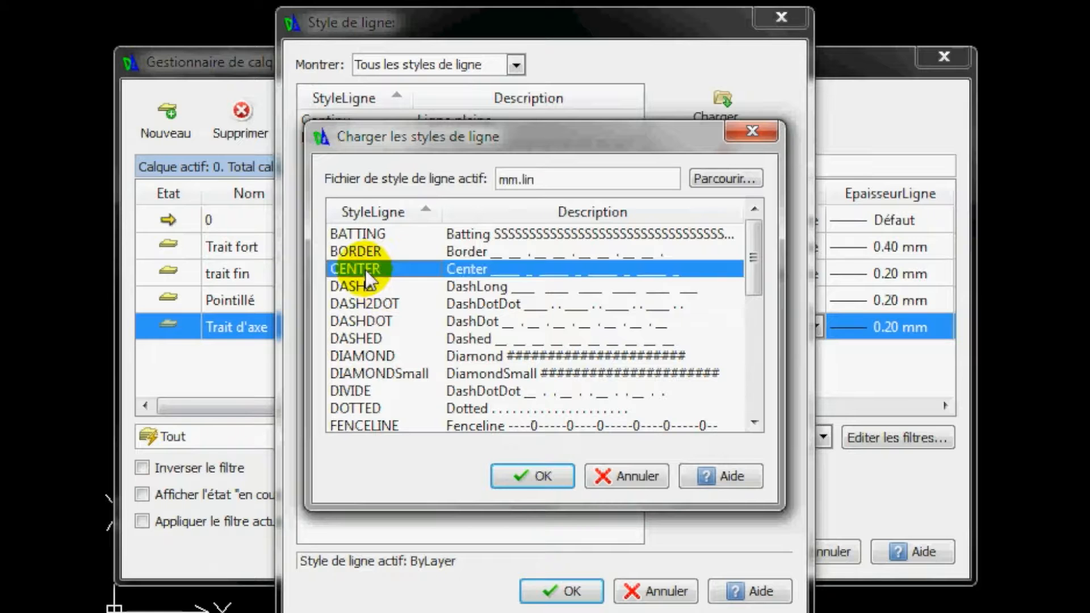
left_click(537, 476)
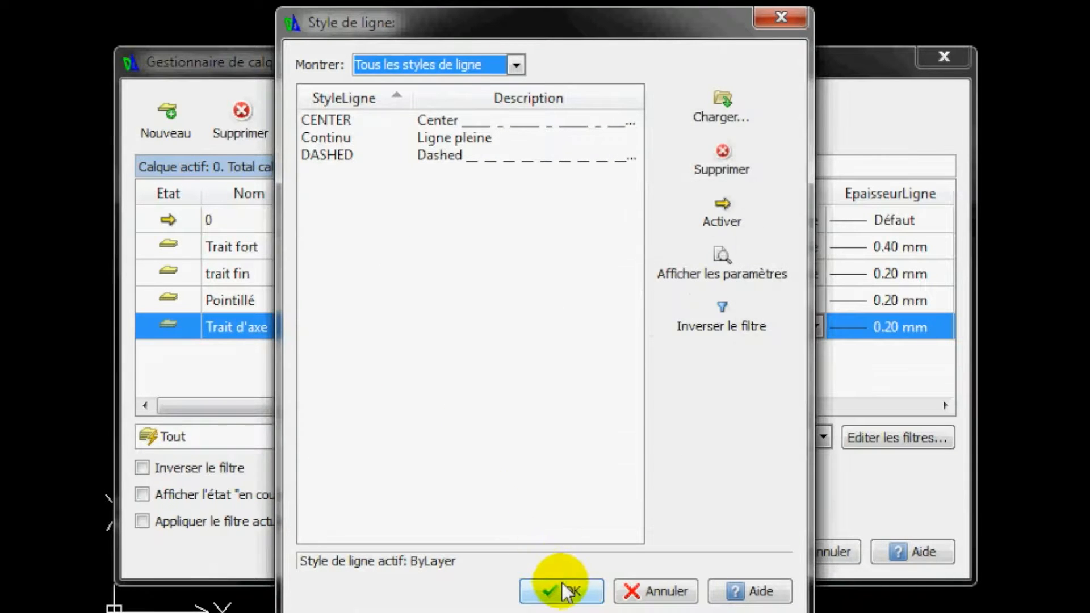
left_click(328, 121)
left_click(571, 591)
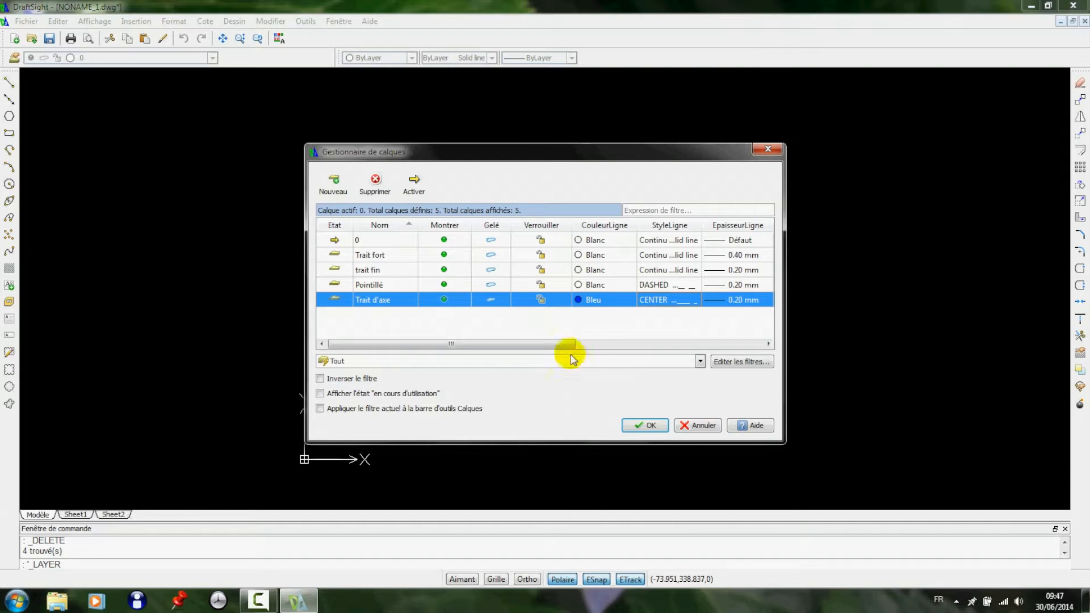
left_click(635, 427)
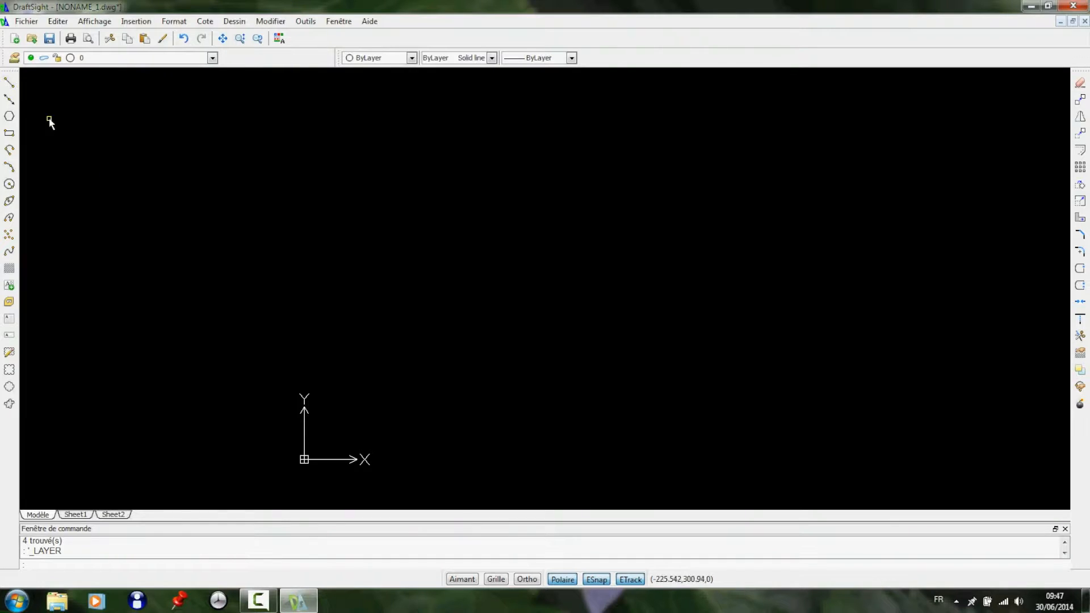
Draw a chain of four connected line segments above and beyond the origin, ending with a horizontal one.
left_click(9, 84)
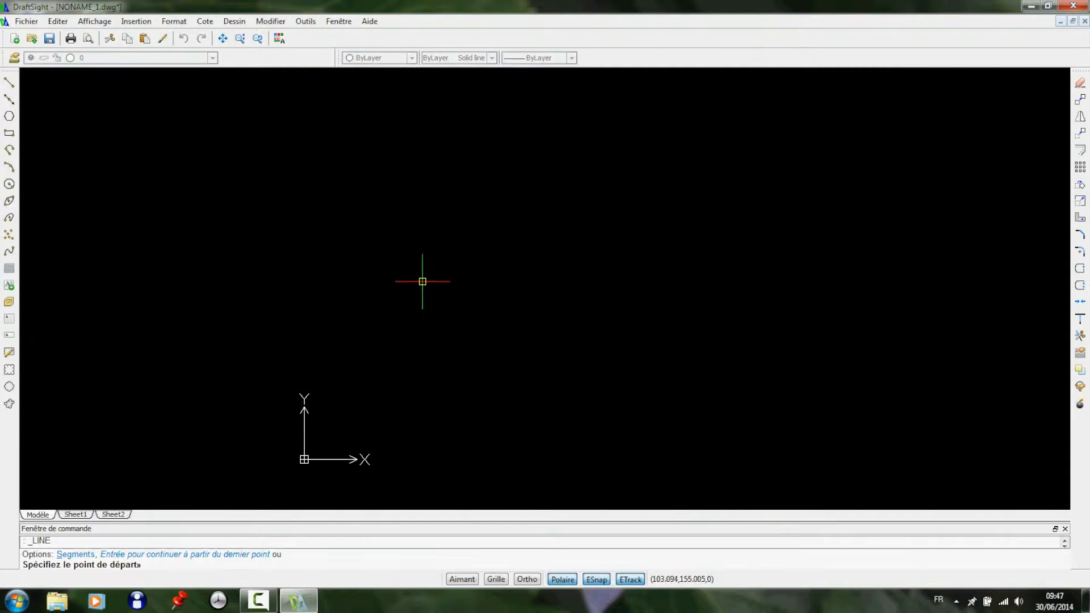
left_click(412, 256)
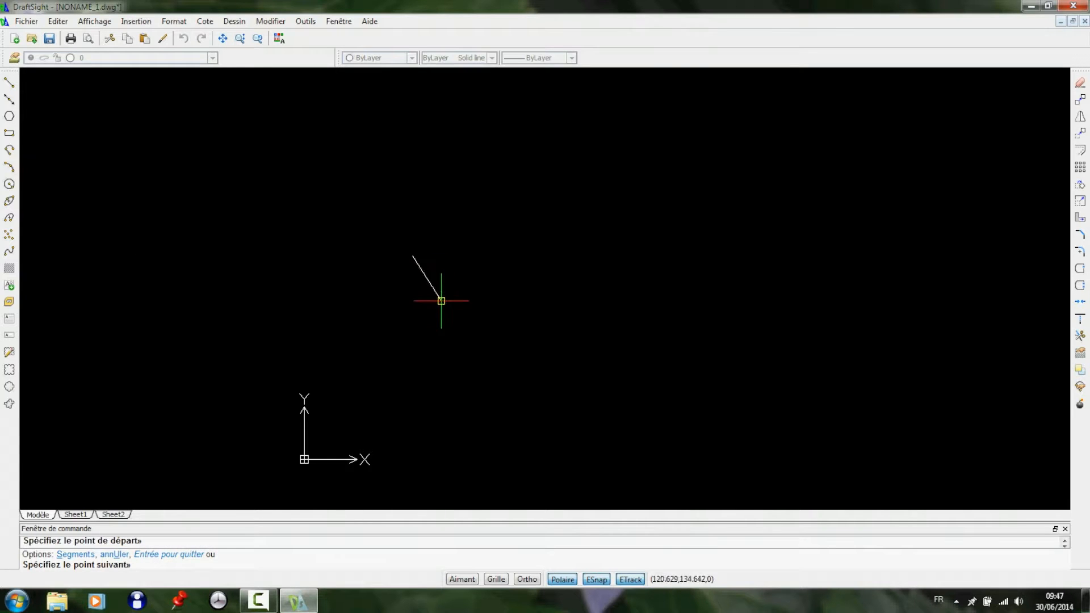
left_click(460, 340)
left_click(518, 318)
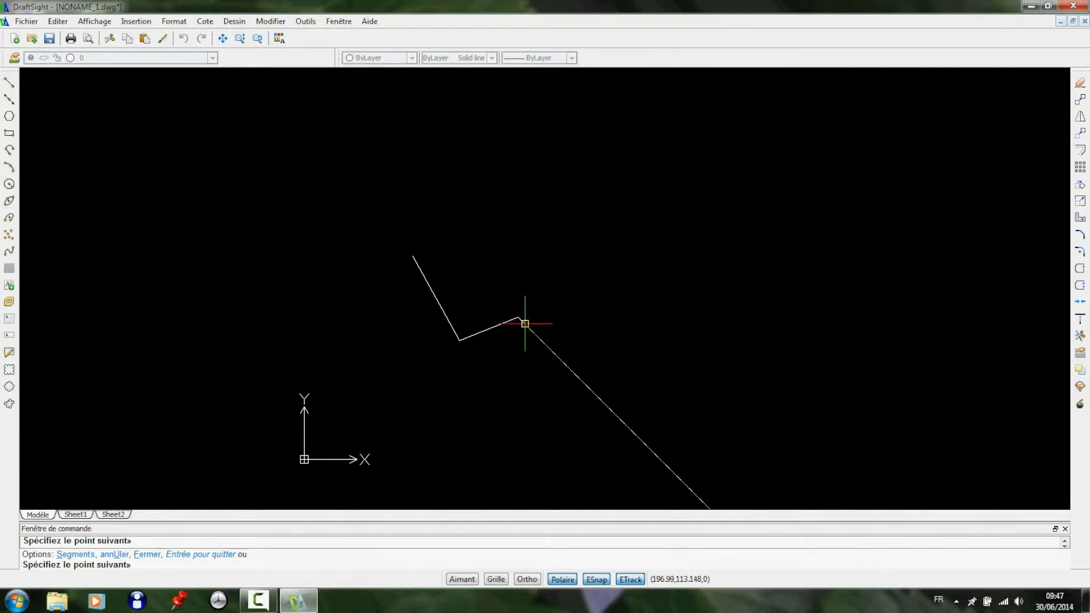
left_click(550, 350)
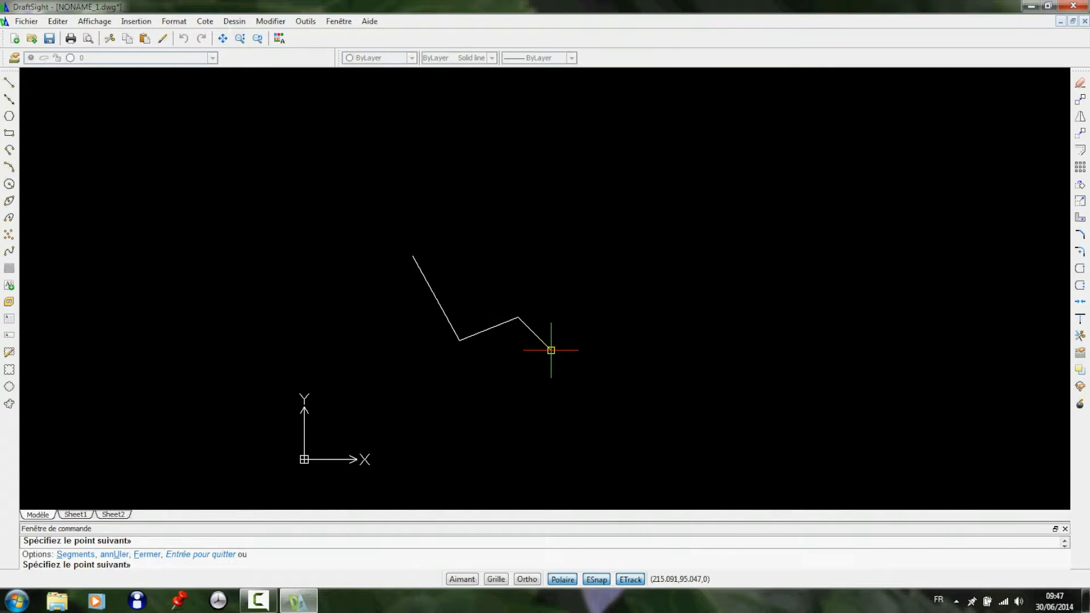
left_click(609, 350)
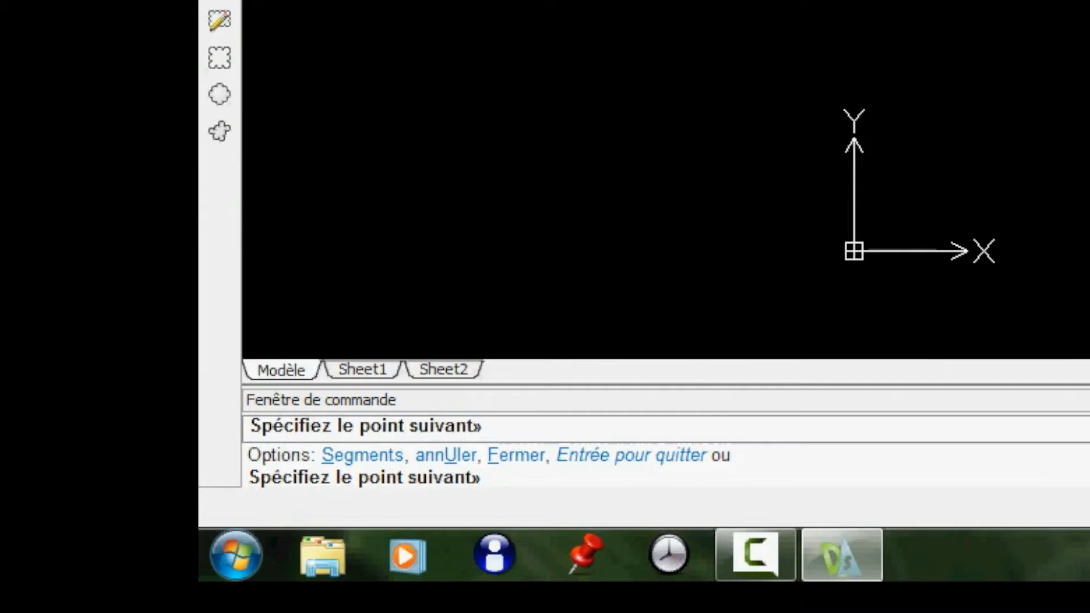
Add a final segment of length 40 rising at 45° from the chain's end, and finish the line.
type("40")
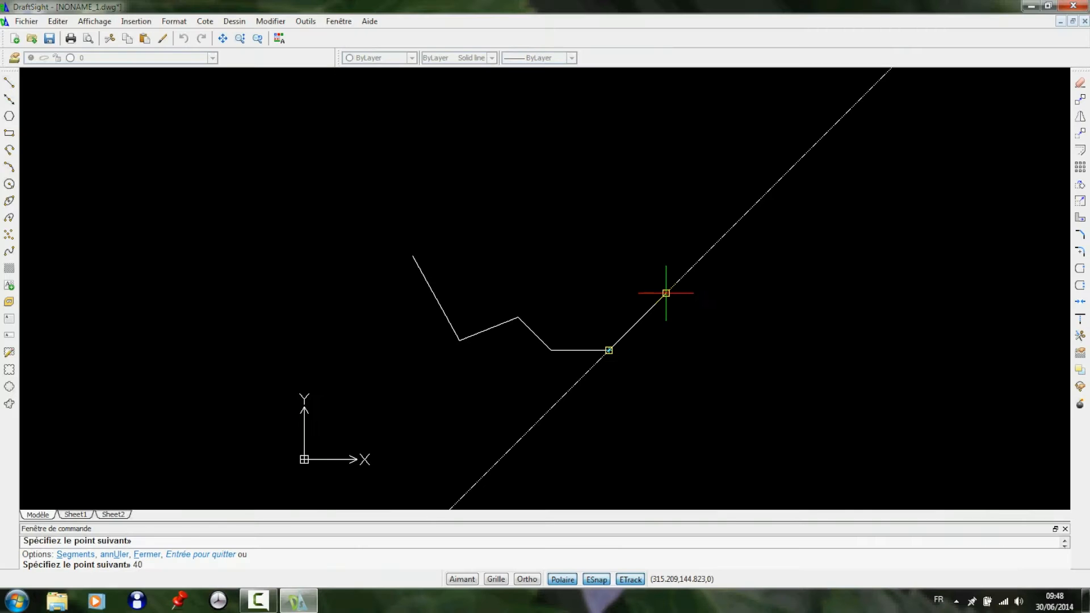
key("Return")
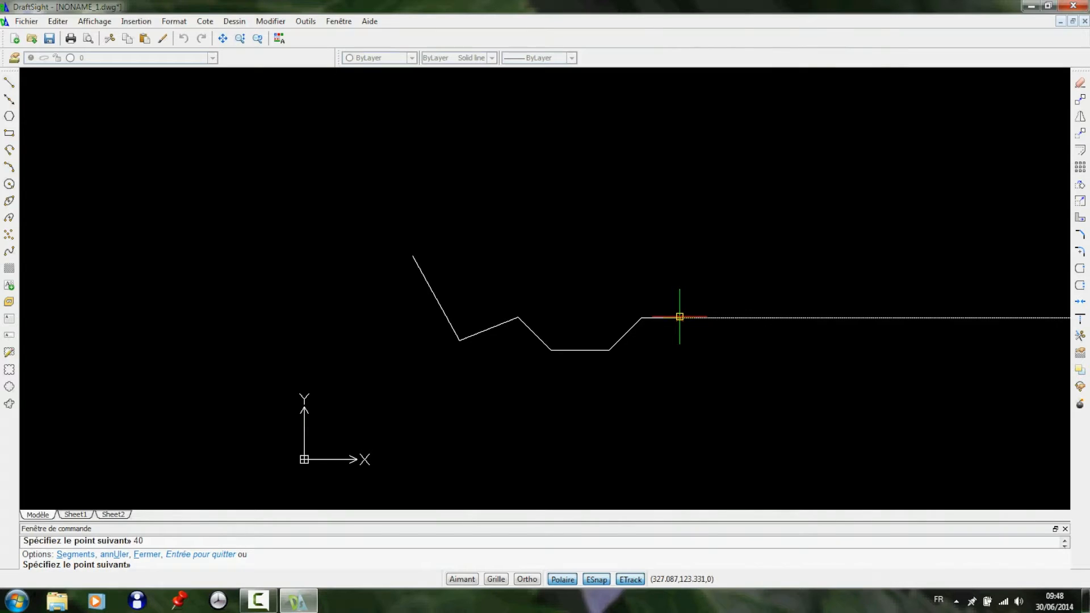
key("Escape")
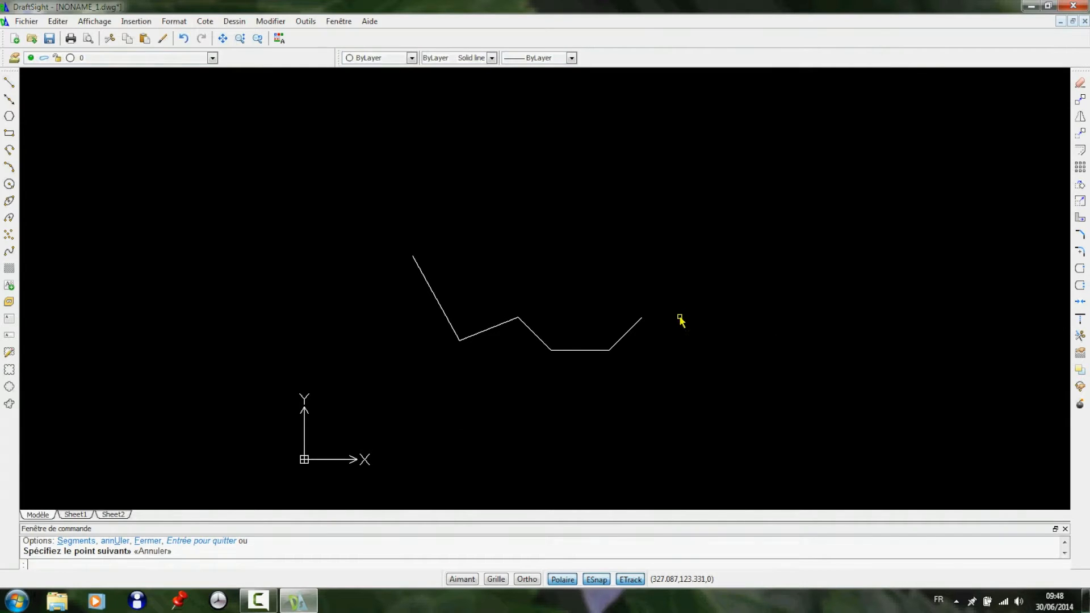
Inspect the properties of the last inclined segment to check its length and angle, then close them.
left_click(629, 335)
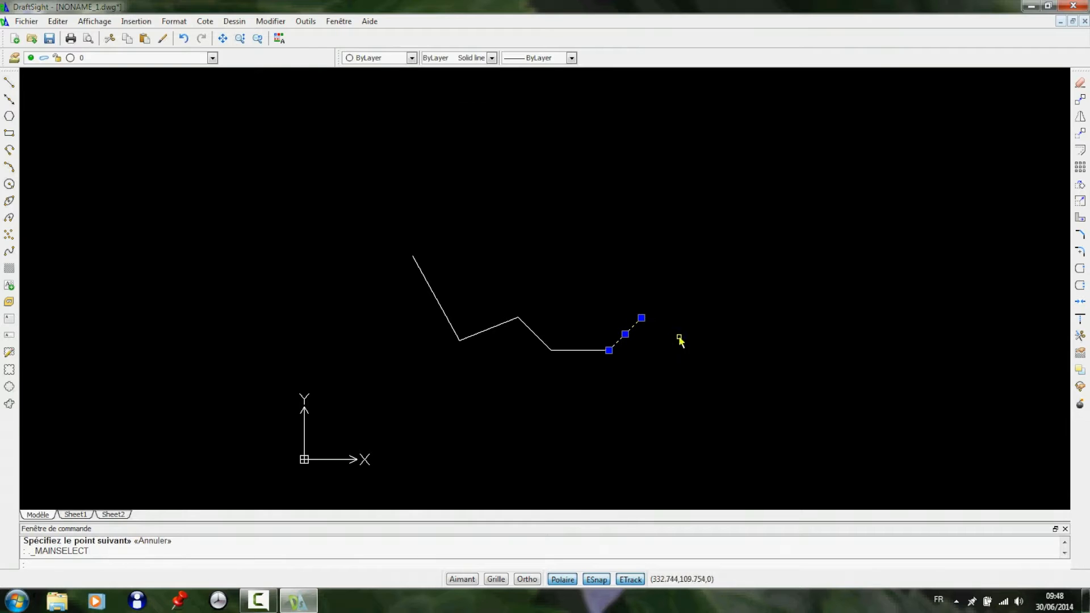
right_click(693, 289)
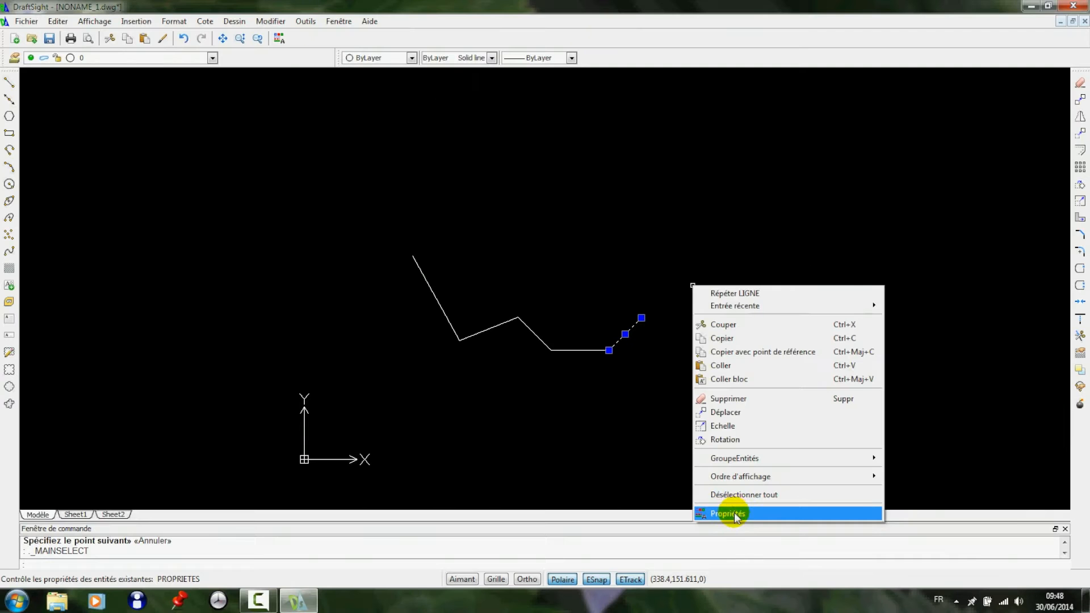
left_click(630, 461)
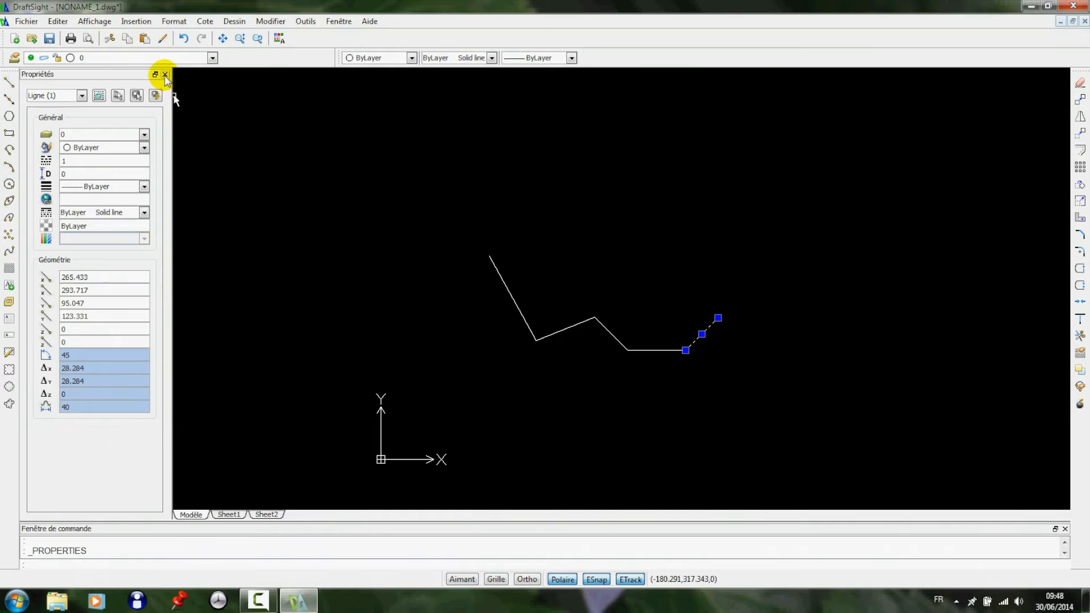
left_click(165, 74)
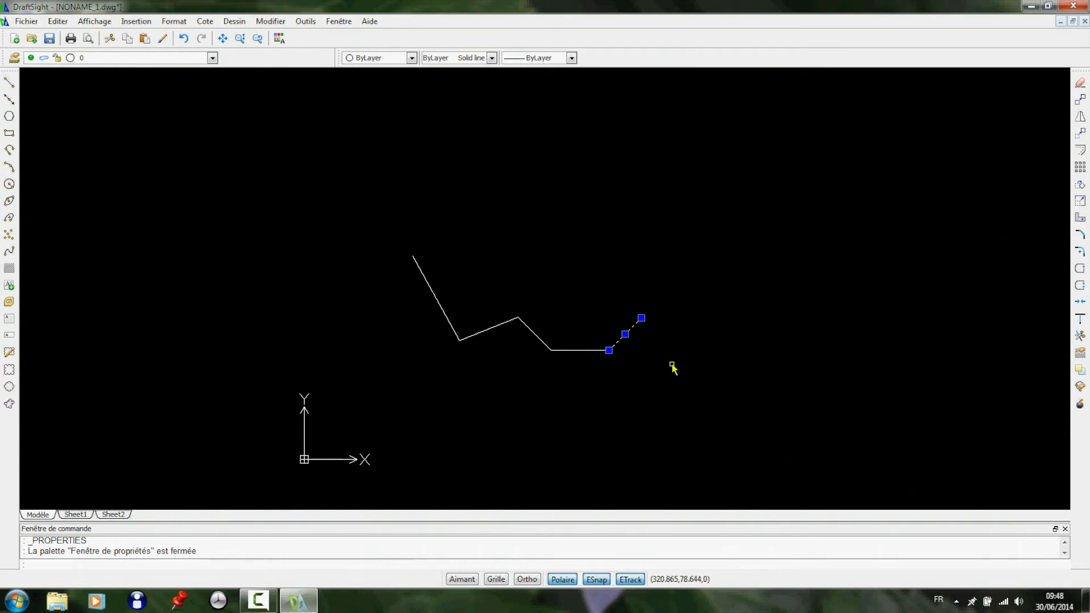
Delete all five connected test segments from the drawing.
left_click(665, 393)
left_click(359, 218)
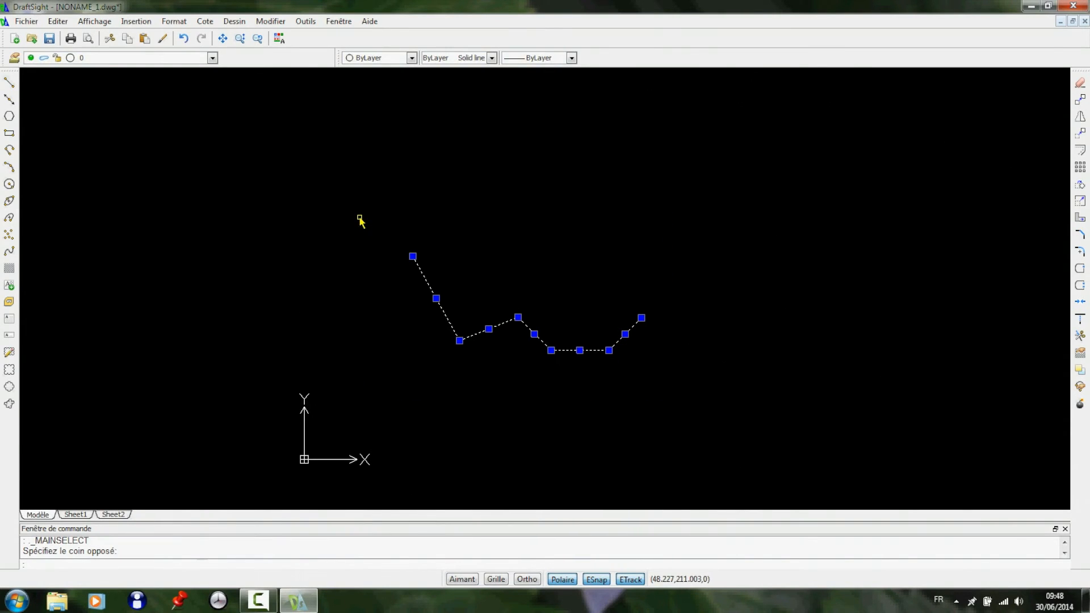
key("Delete")
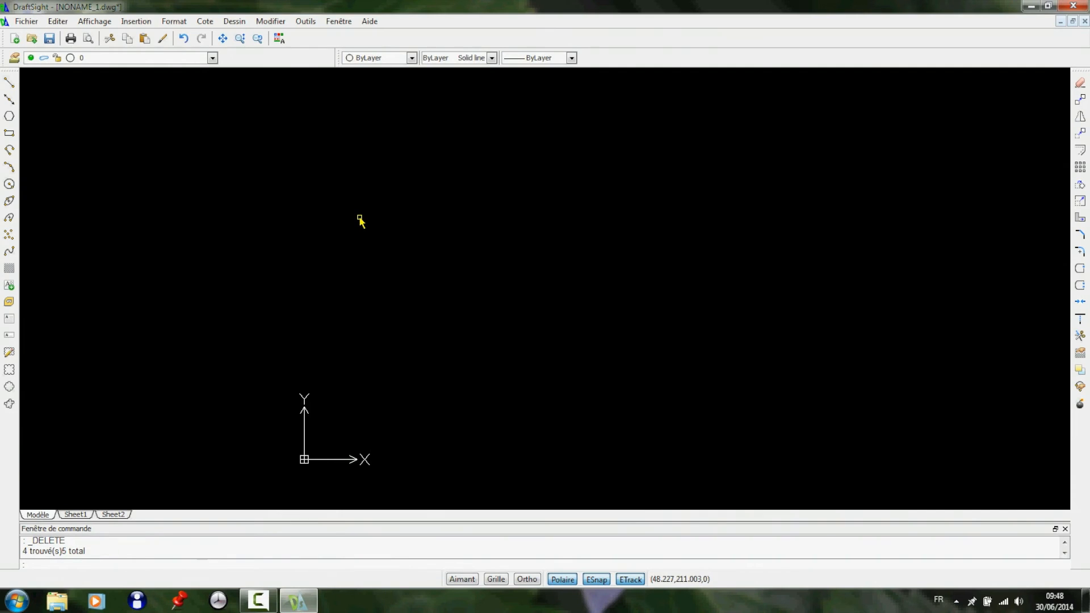